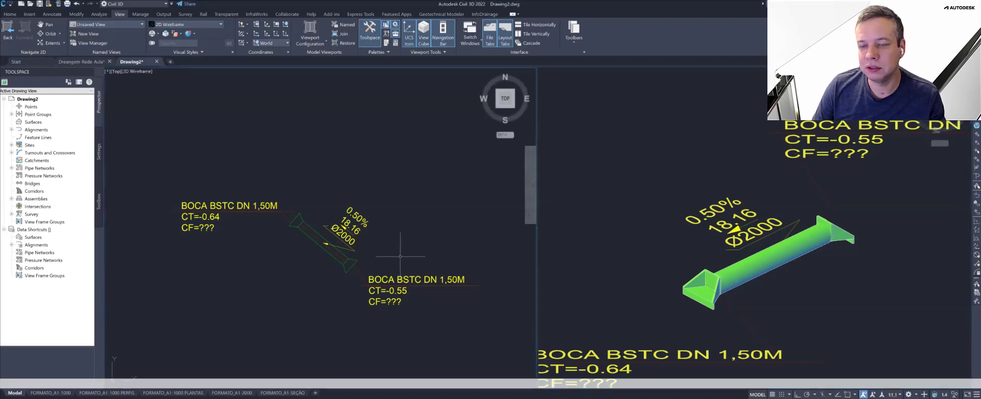
- Examine the culvert pipe in plan view together with its pipe label and the CT/CF labels of both headwalls
click(8, 14)
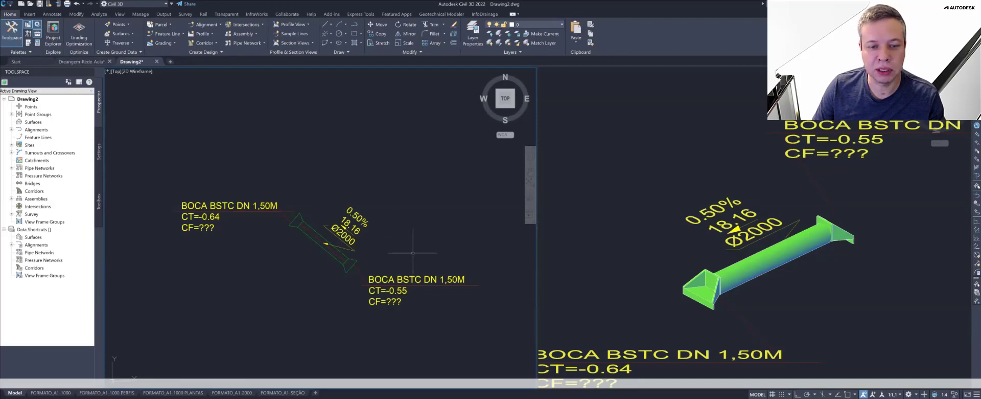
scroll(328, 267, up, 3)
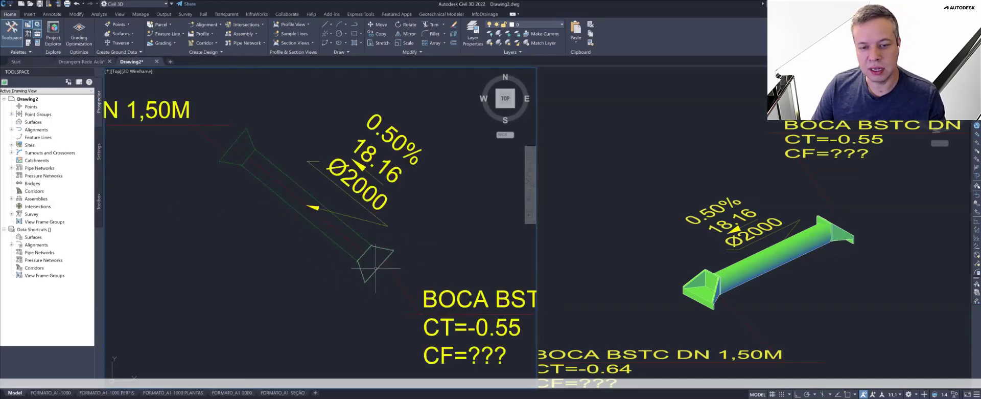
scroll(299, 264, down, 2)
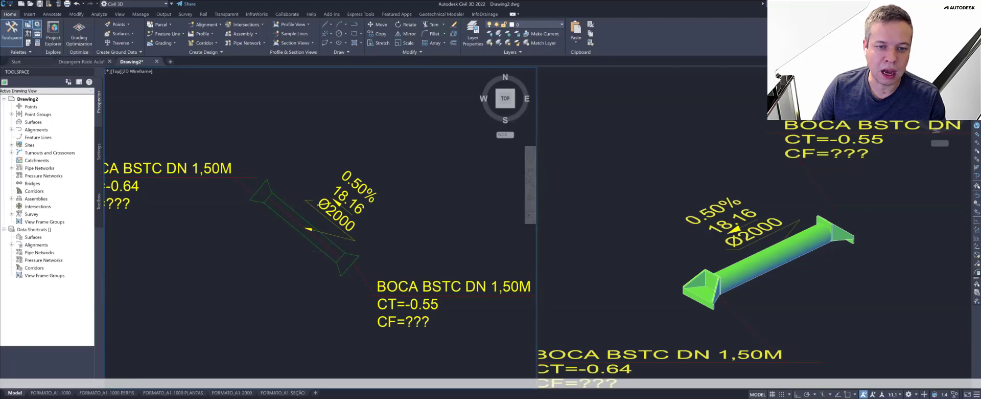
scroll(290, 251, up, 1)
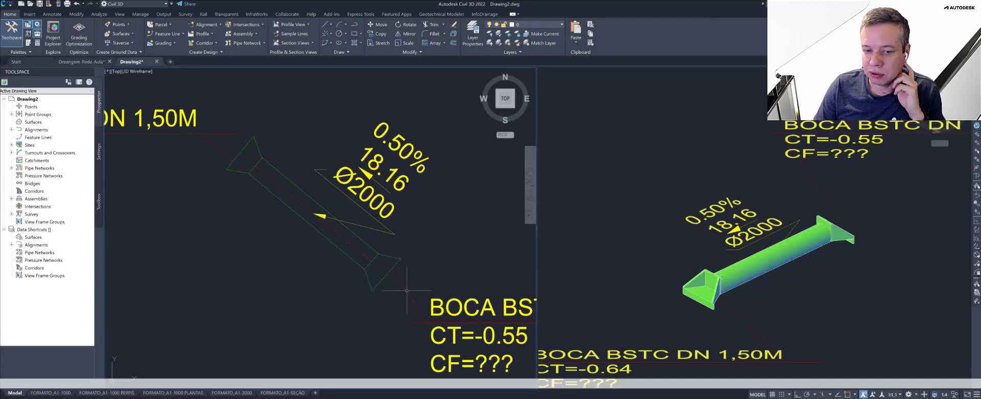
scroll(329, 295, down, 2)
middle_drag(471, 314, 410, 317)
scroll(409, 318, up, 4)
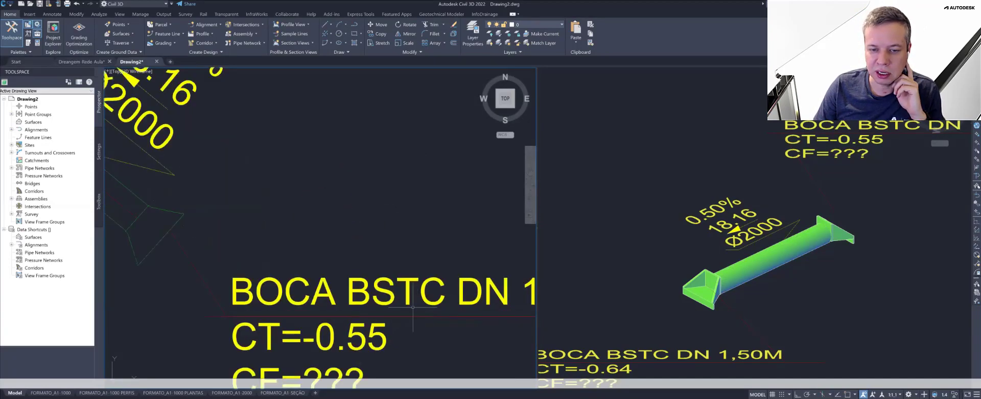
scroll(416, 310, down, 4)
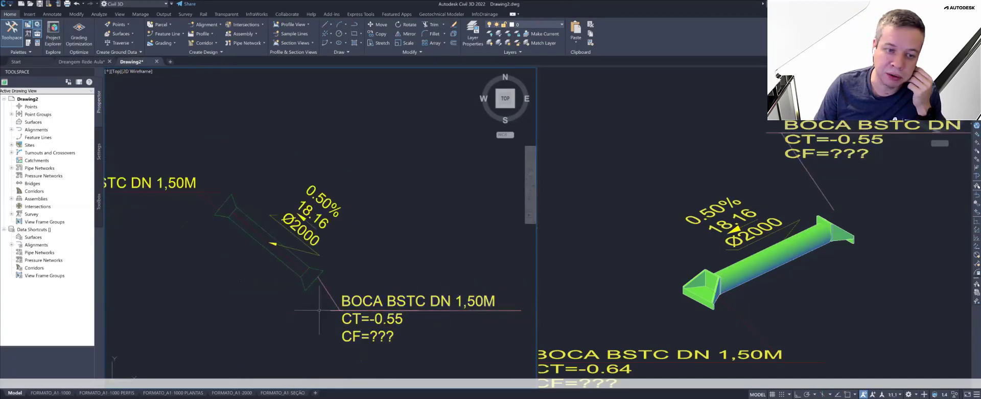
scroll(286, 296, up, 2)
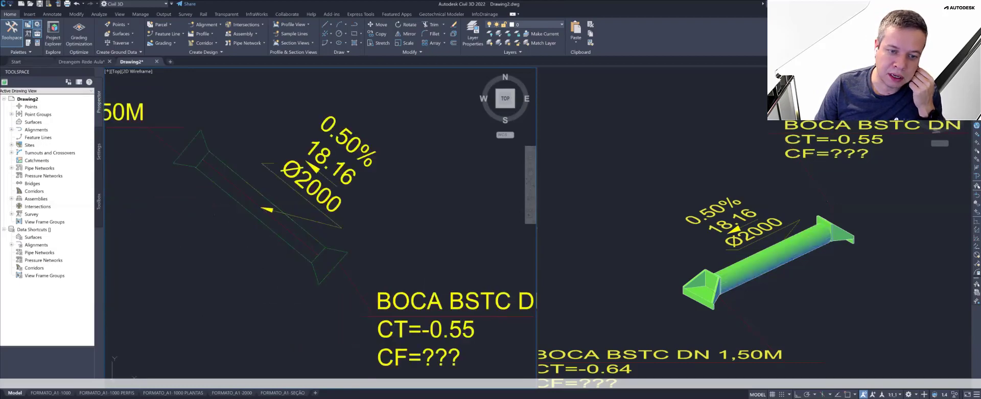
- Open the culvert pipe's network for editing and open its H2-DRENAGEM parts list for editing
click(306, 245)
right_click(306, 246)
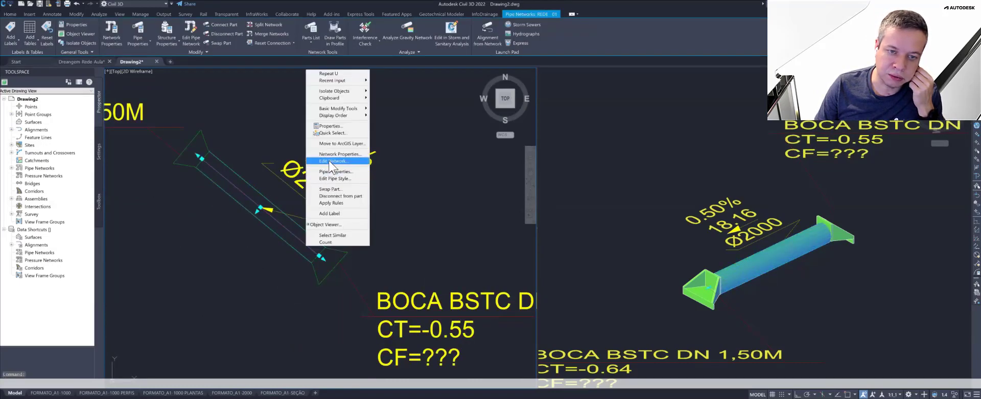
click(331, 161)
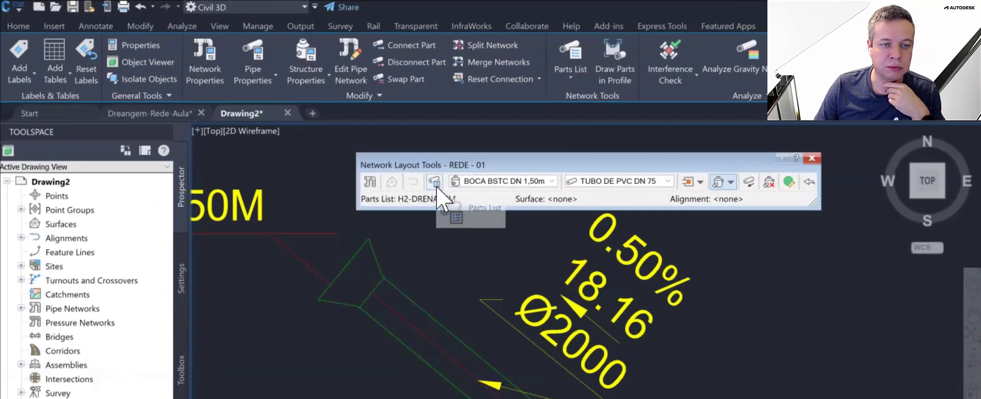
click(435, 182)
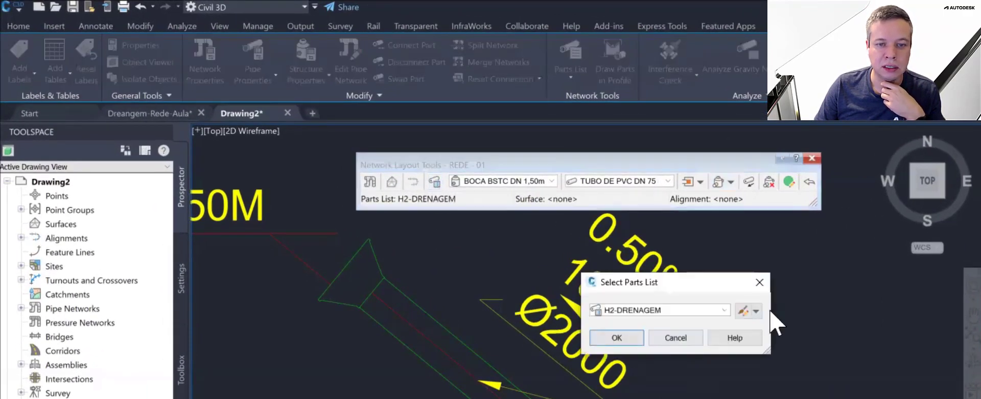
click(744, 311)
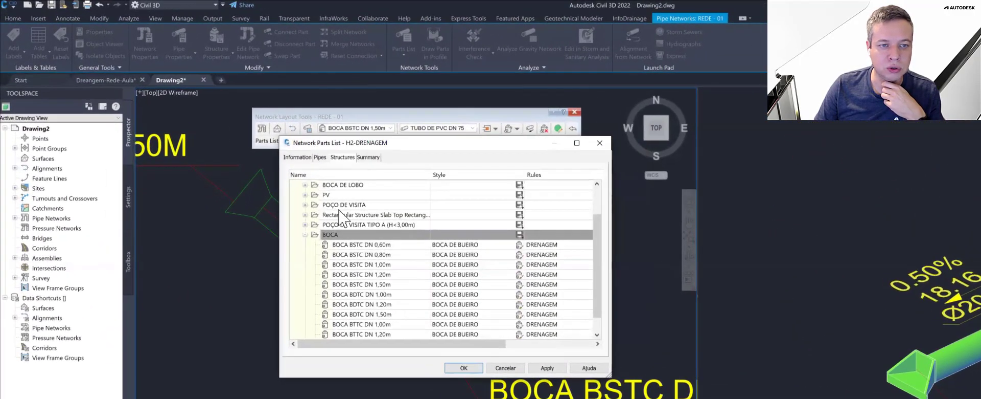
- Add part sizes to the BOCA structure family, including all sizes for every table-based property
click(305, 234)
right_click(342, 276)
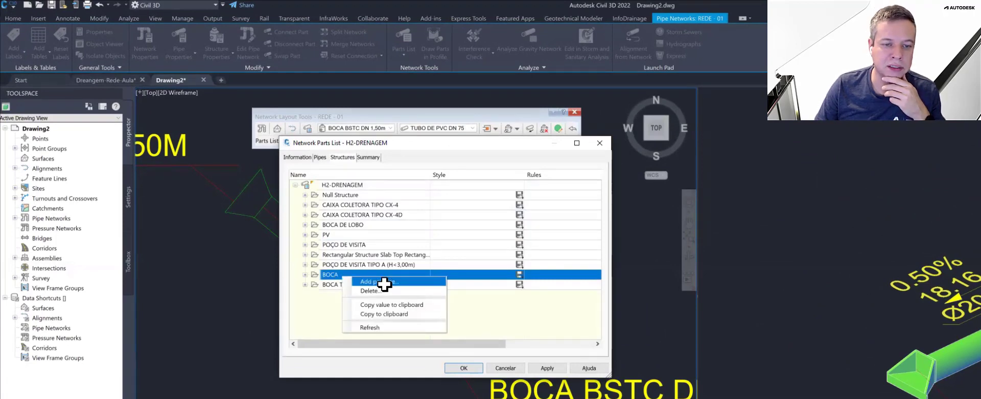
click(384, 282)
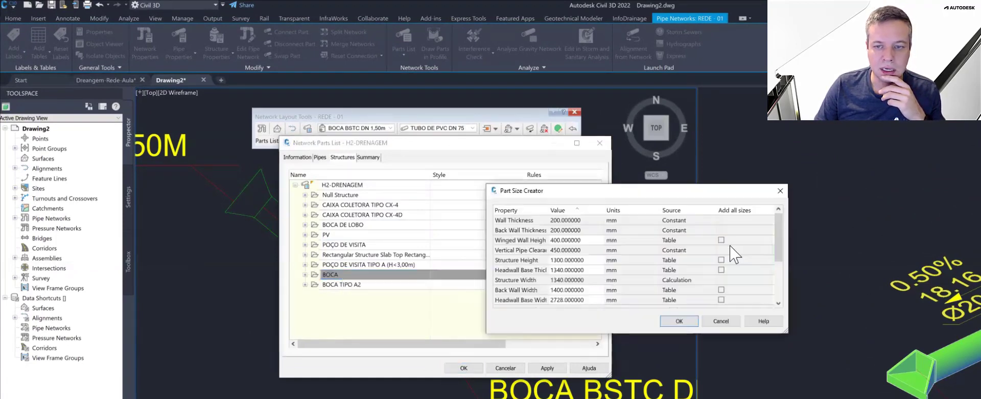
click(721, 239)
scroll(736, 286, down, 3)
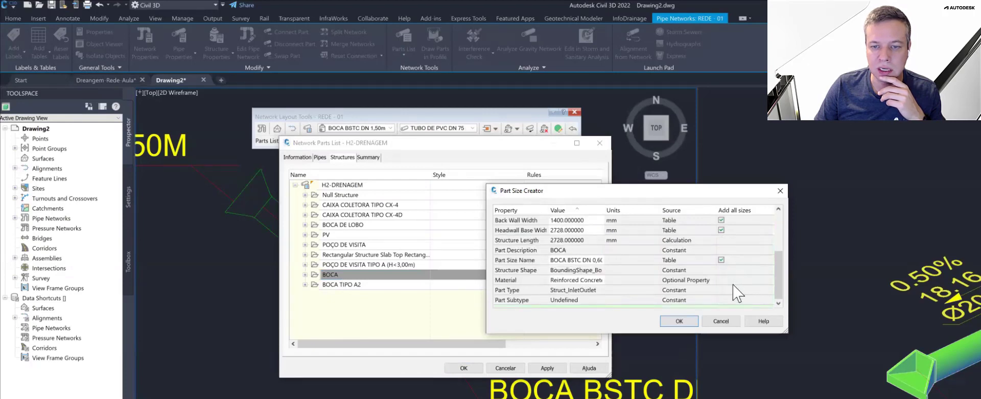
scroll(736, 294, up, 3)
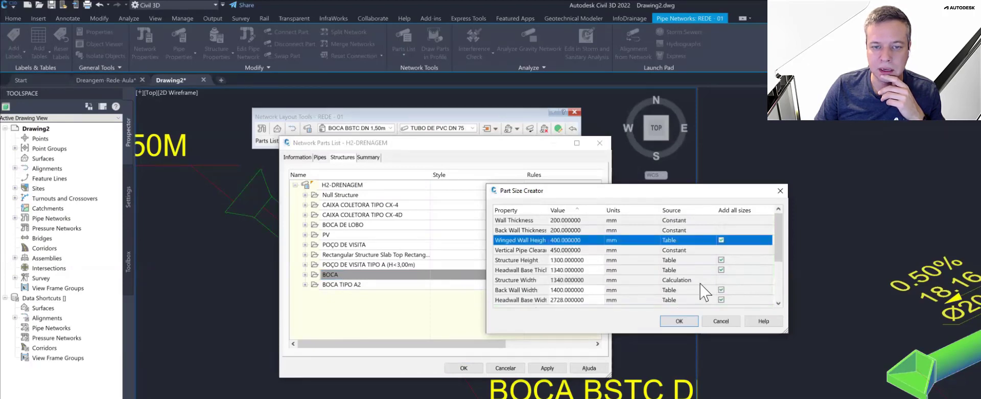
click(679, 320)
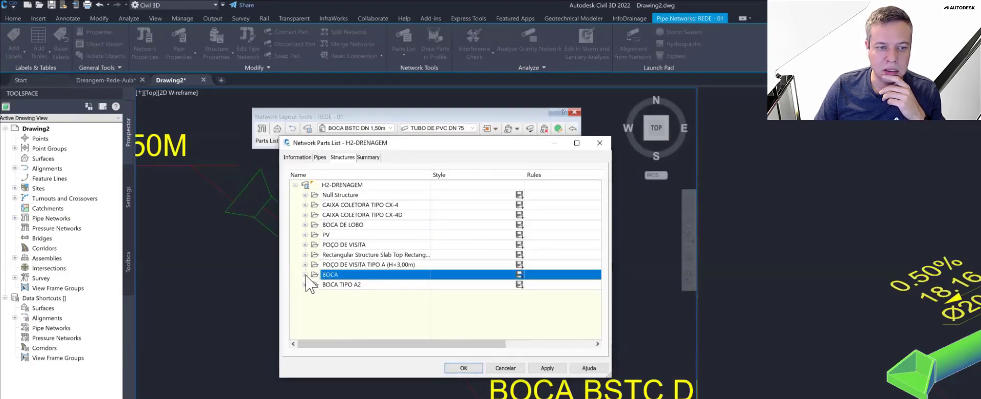
- Review the BOCA family's sizes, select BOCA BSTC DN 1,50m, and accept the H2-DRENAGEM parts list
click(305, 274)
scroll(368, 280, down, 1)
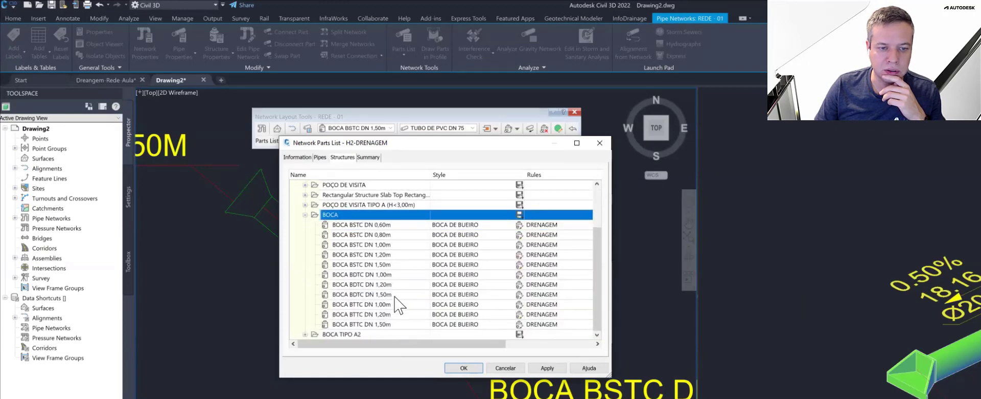
click(394, 264)
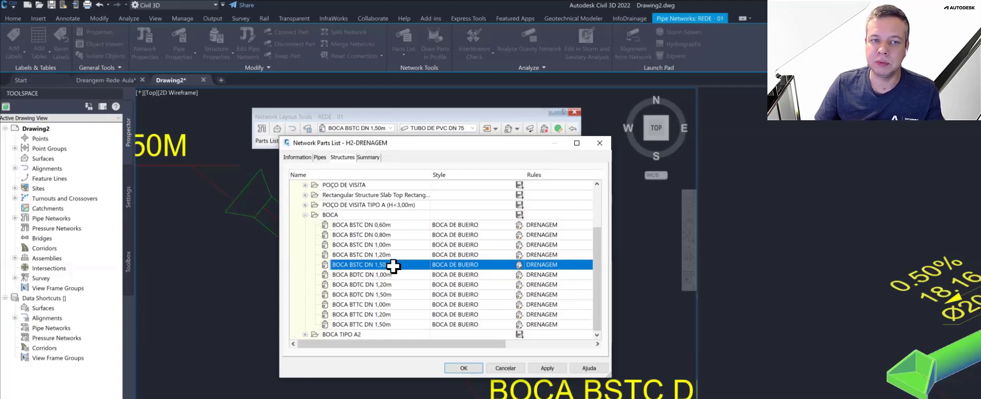
click(461, 368)
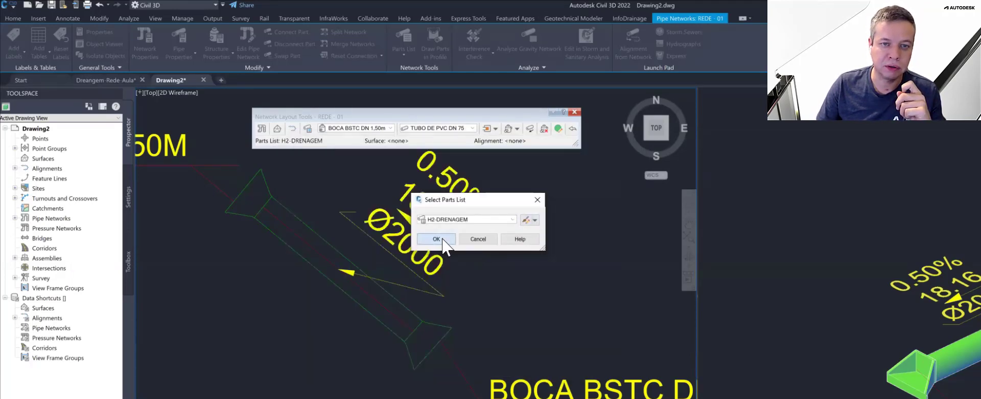
click(437, 238)
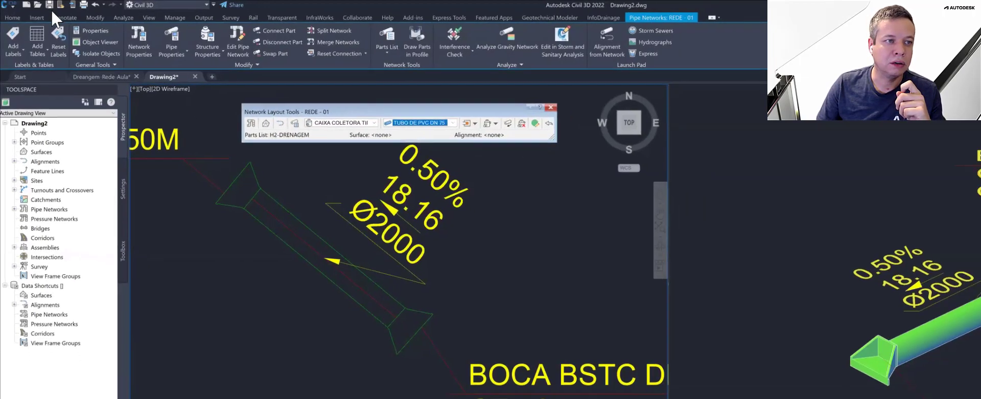
- Check the pipe and structure catalog choices in the pipe network catalog settings, then close them without changes
click(20, 17)
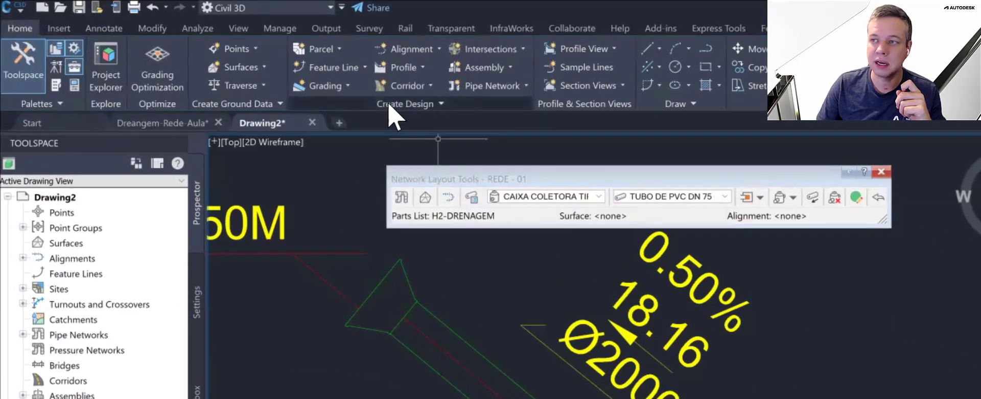
click(390, 104)
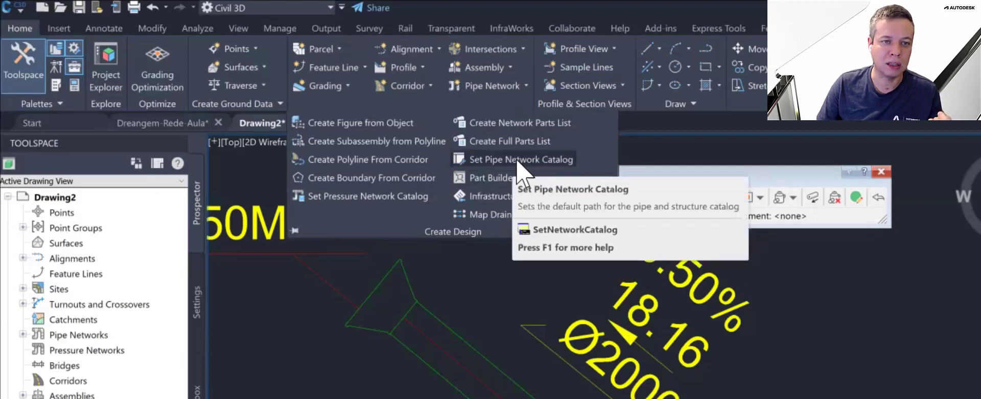
click(522, 160)
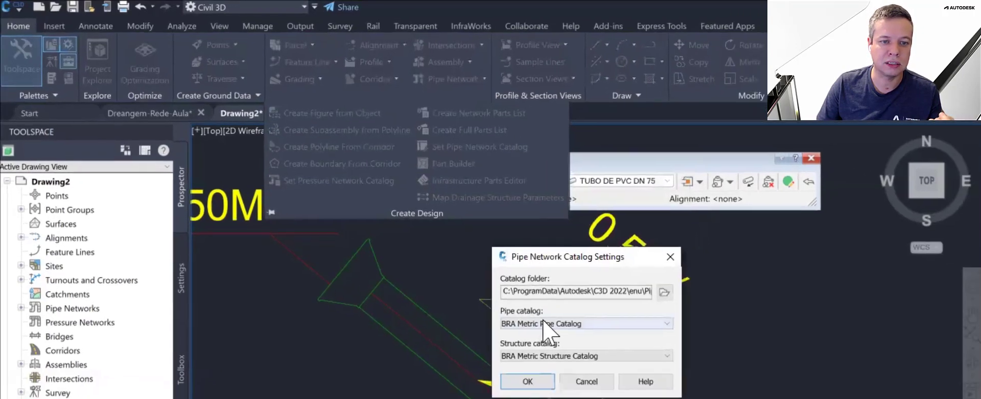
click(592, 352)
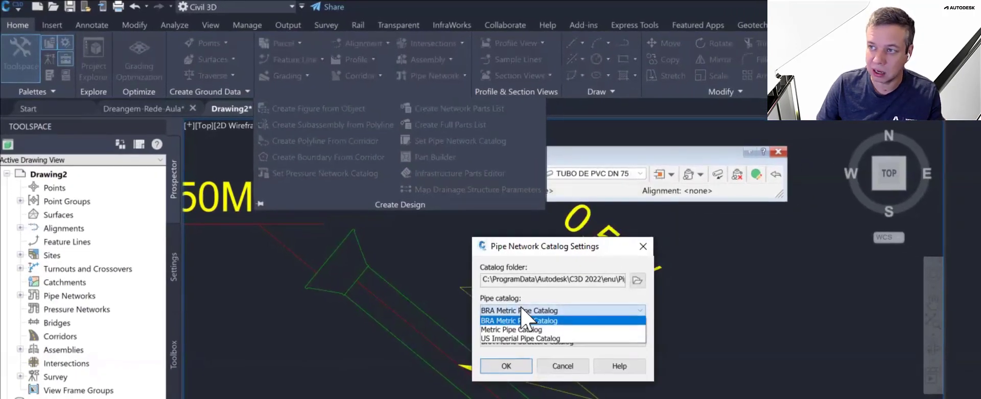
click(521, 309)
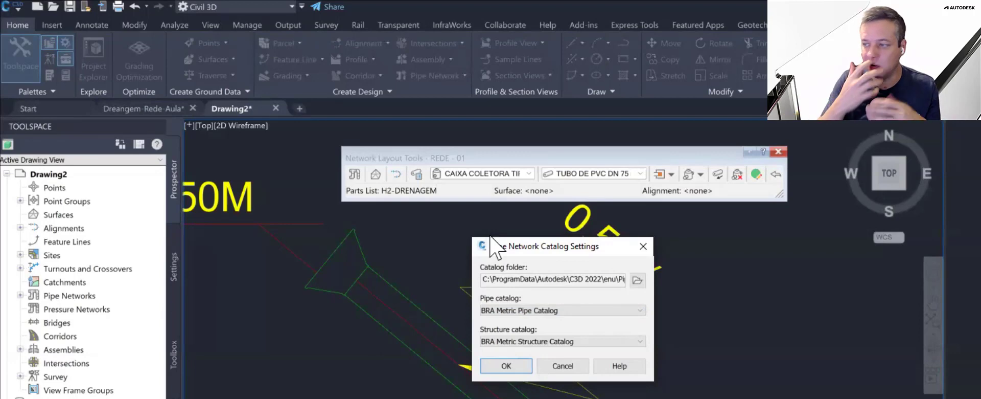
click(643, 247)
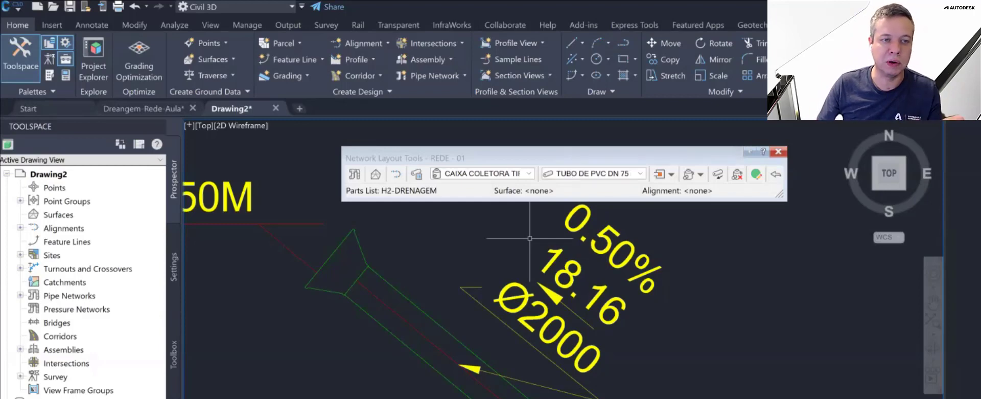
- Open Part Builder, view the Pipe catalog, and return to the Inlet-Outlets chapter of the Structure catalog
click(377, 94)
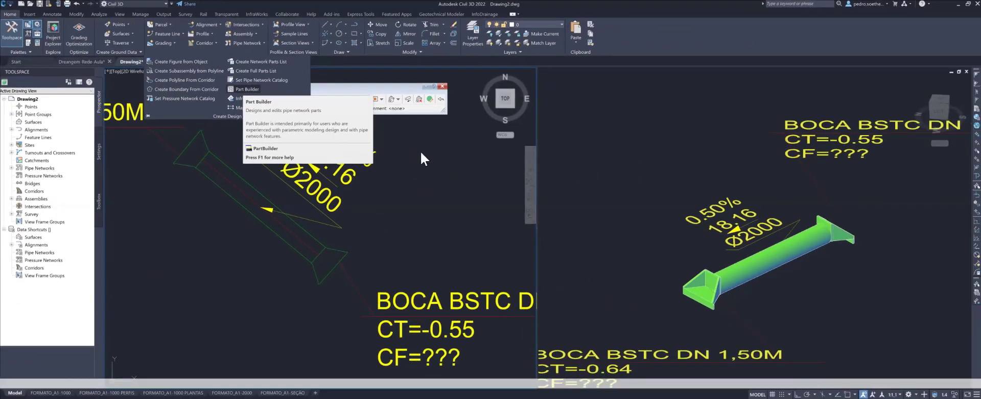
click(434, 156)
click(465, 140)
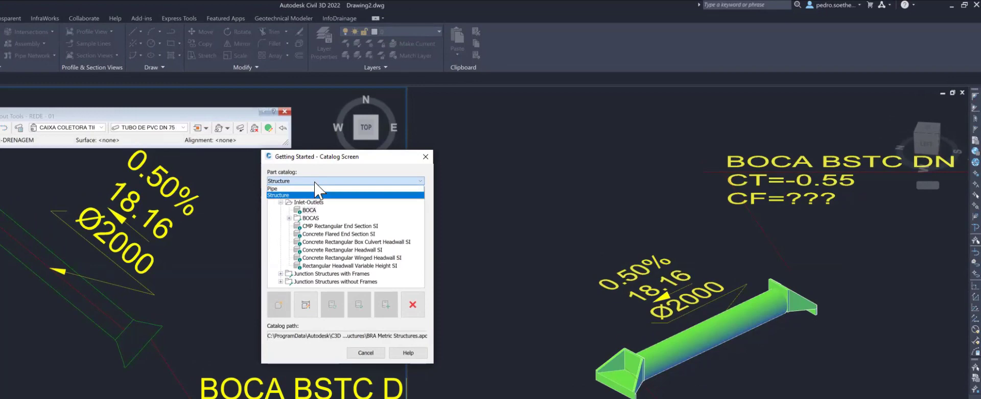
click(317, 189)
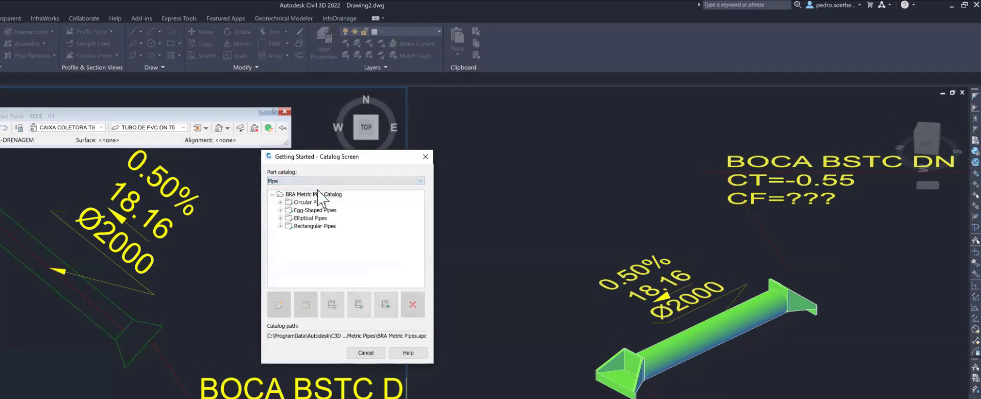
click(317, 181)
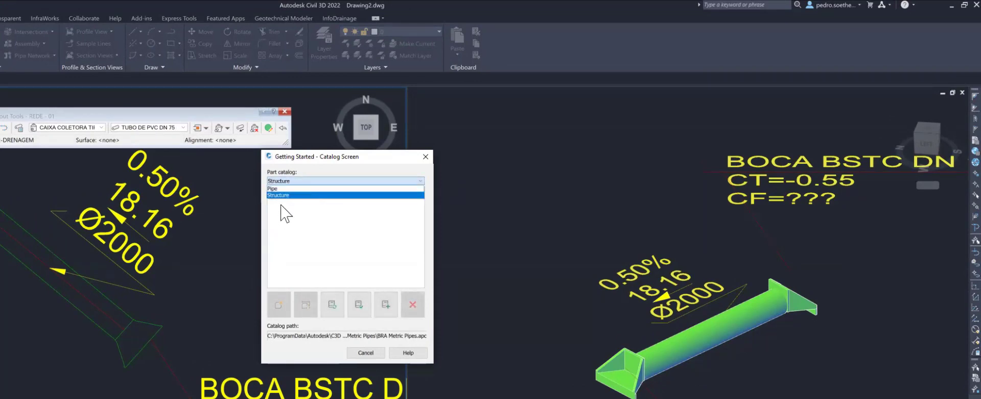
click(281, 205)
click(280, 203)
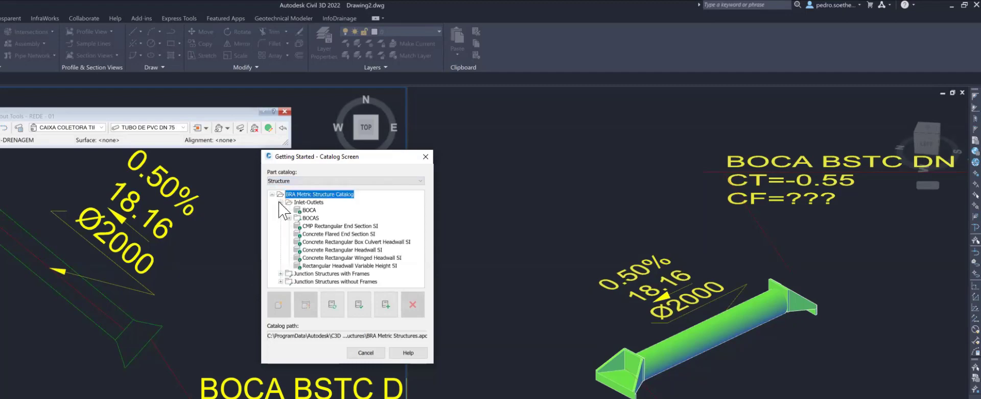
- Select the BOCA part under Inlet-Outlets and check the contents of the BOCAS chapter
click(310, 202)
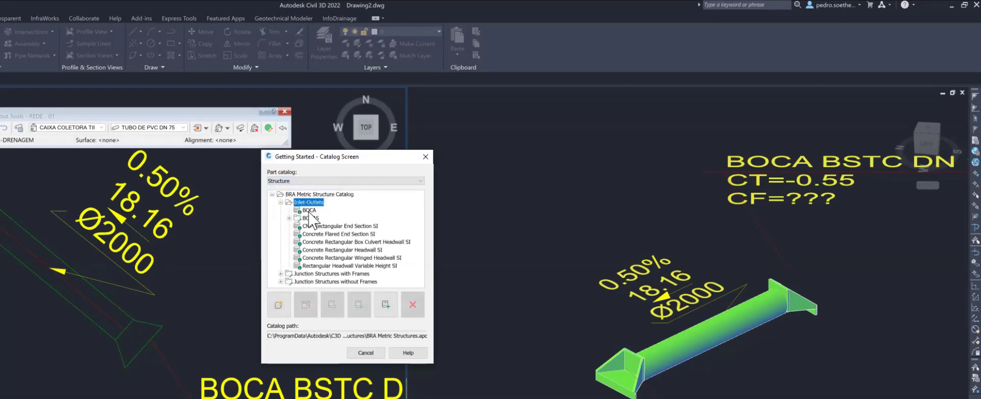
click(309, 211)
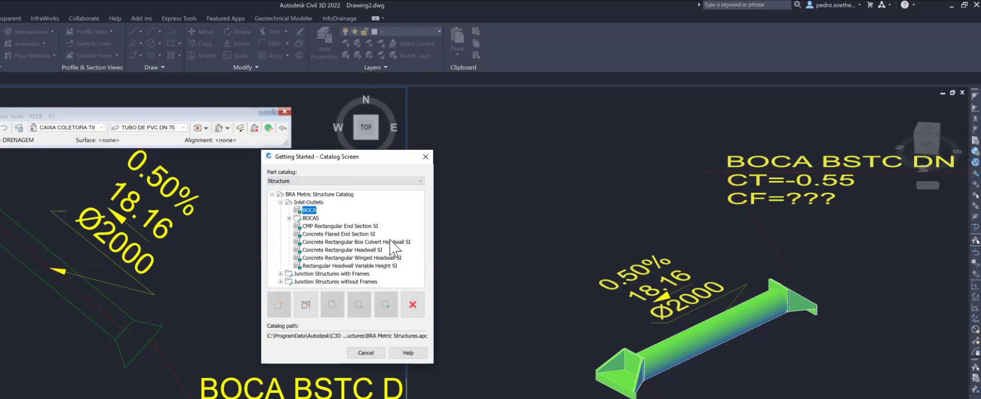
click(290, 218)
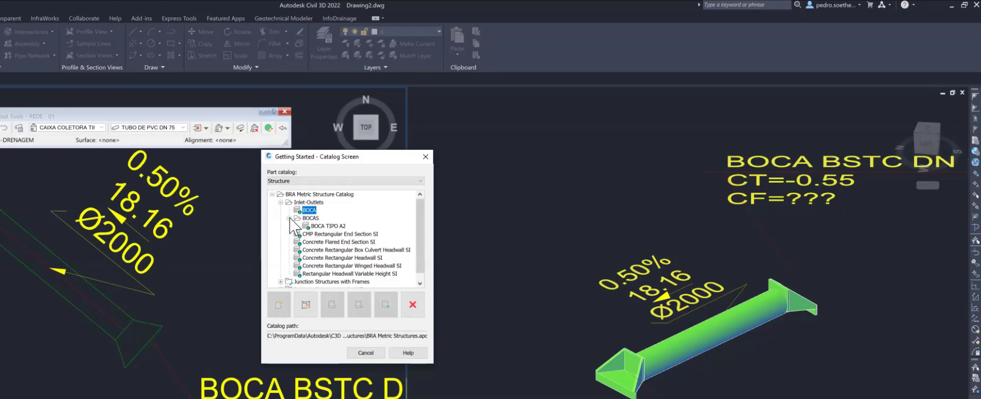
click(289, 218)
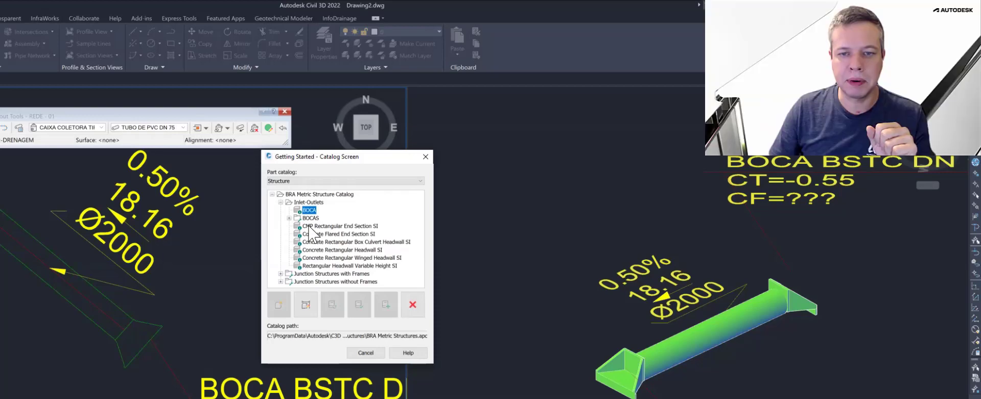
- Open the BOCA part for modification, then undock and enlarge the Content Builder
click(307, 304)
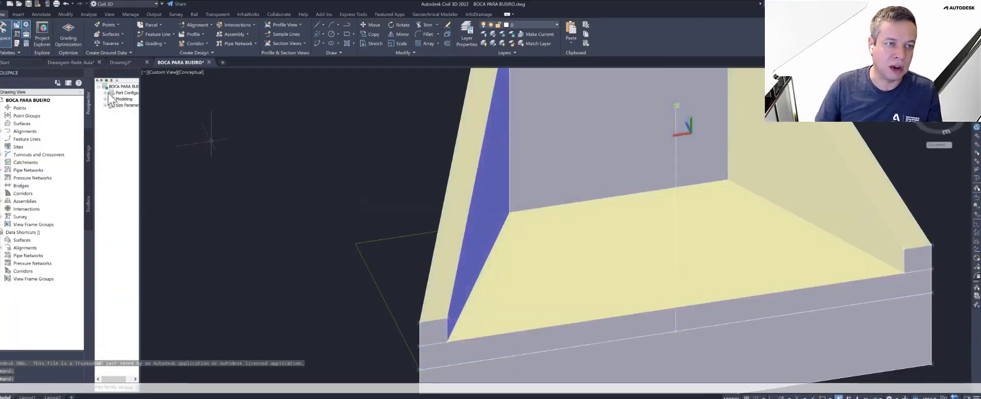
mouse_move(123, 72)
mouse_down()
mouse_move(237, 94)
mouse_move(189, 94)
mouse_up()
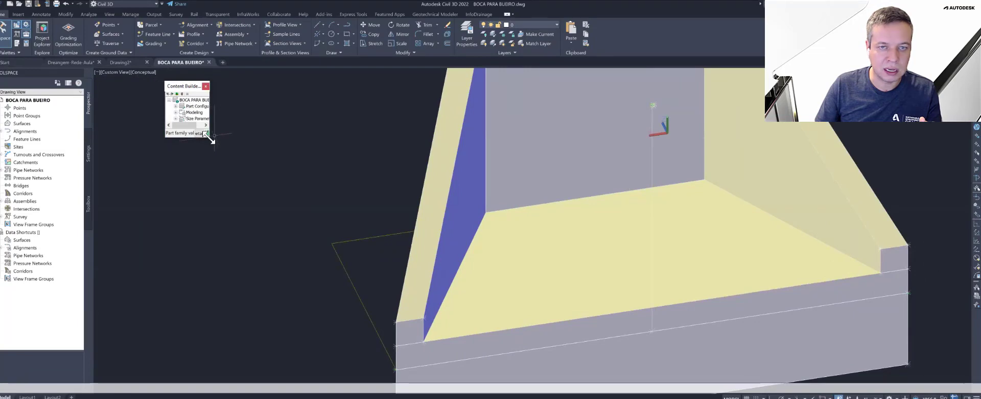
drag(376, 288, 376, 289)
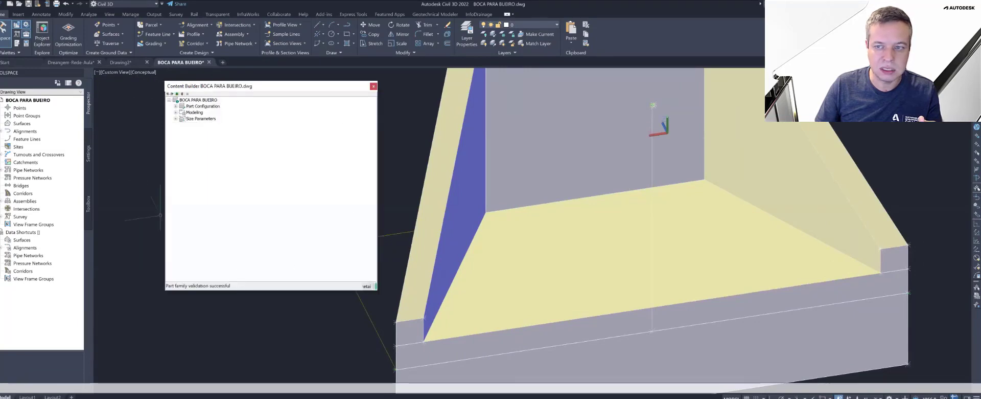
- Review the BOCA entry under Part Configuration and the work planes under Modeling, including the Left Plane
click(177, 106)
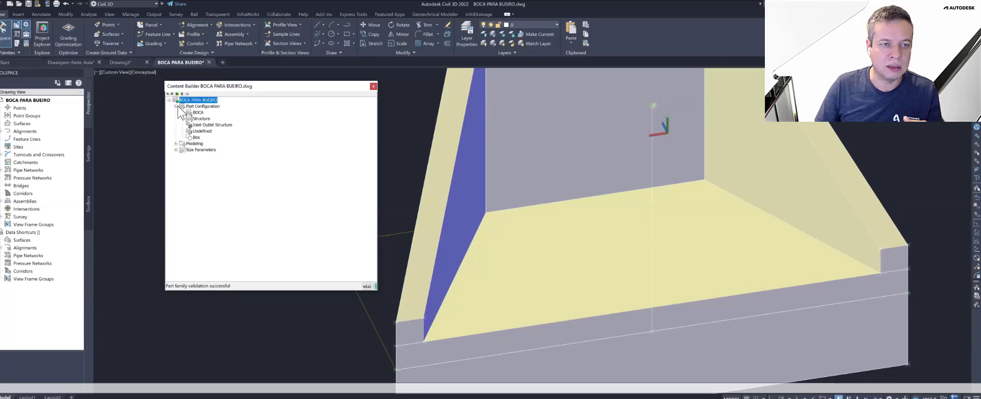
click(197, 113)
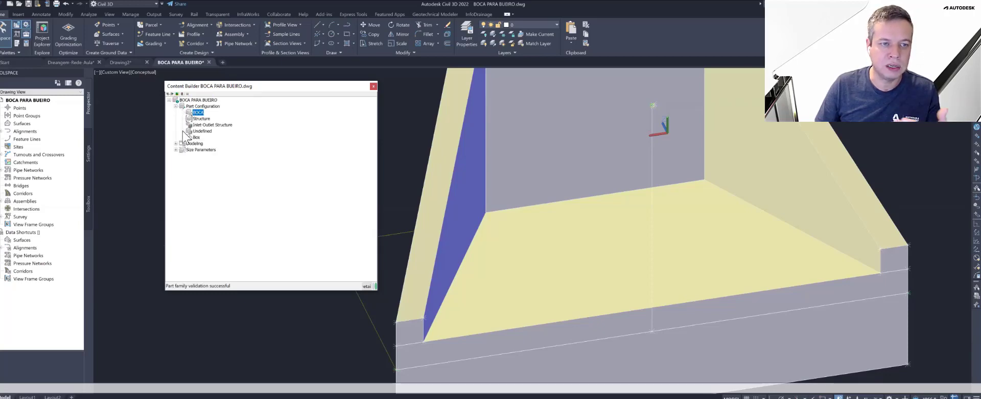
click(175, 144)
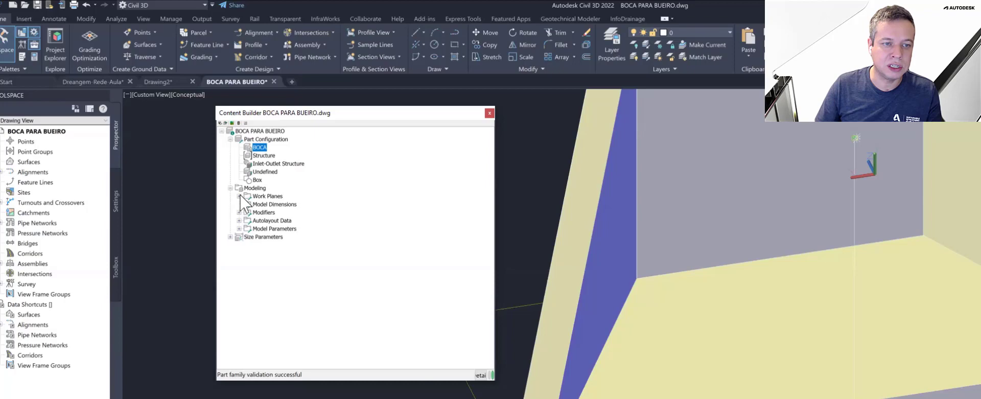
click(239, 196)
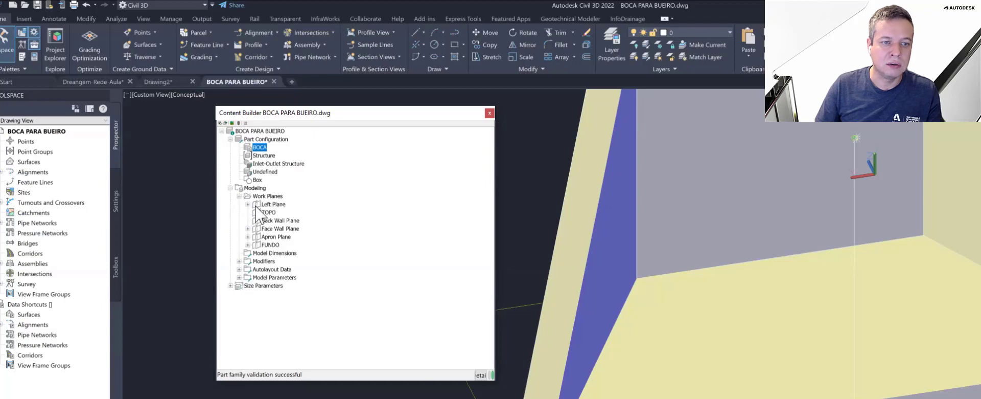
click(255, 204)
click(248, 204)
click(248, 204)
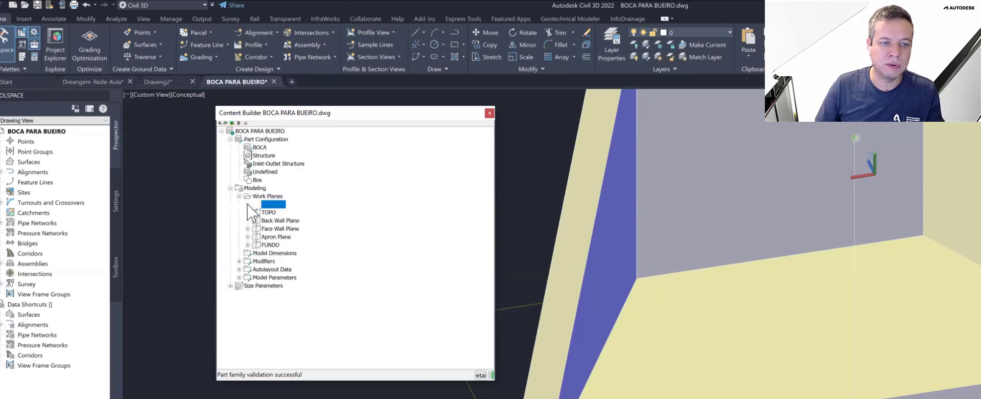
- Examine the 2D line geometry and the coincident constraints of the FUNDO work plane
click(247, 245)
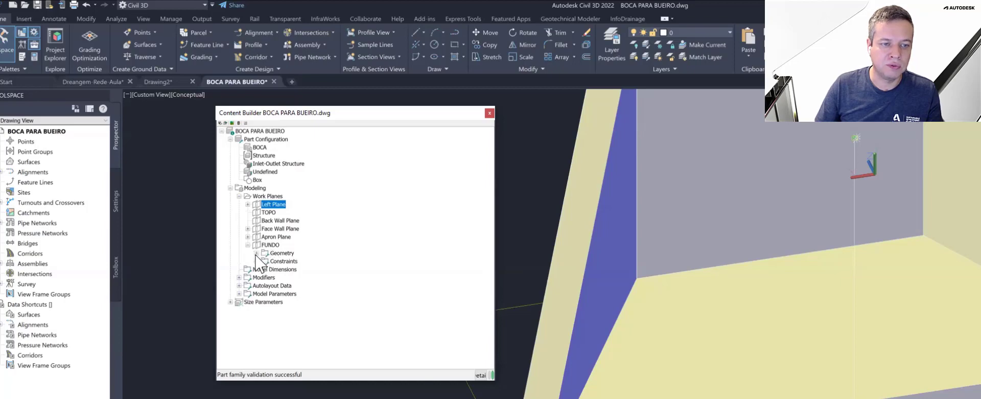
click(256, 253)
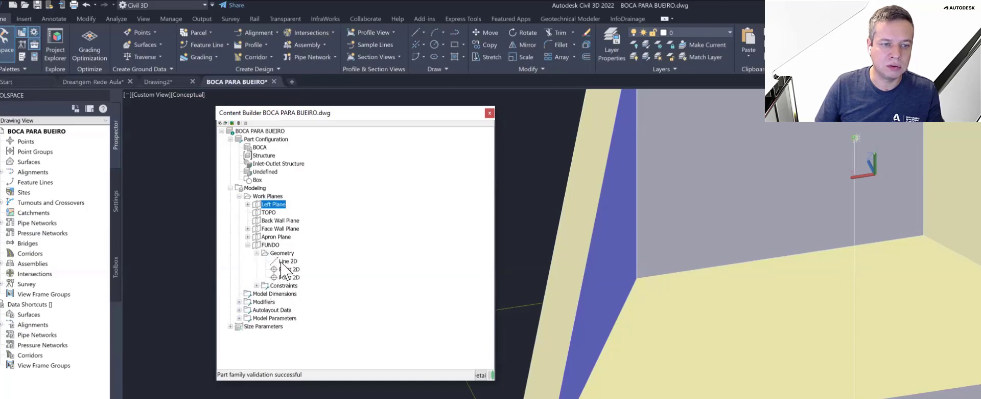
click(285, 261)
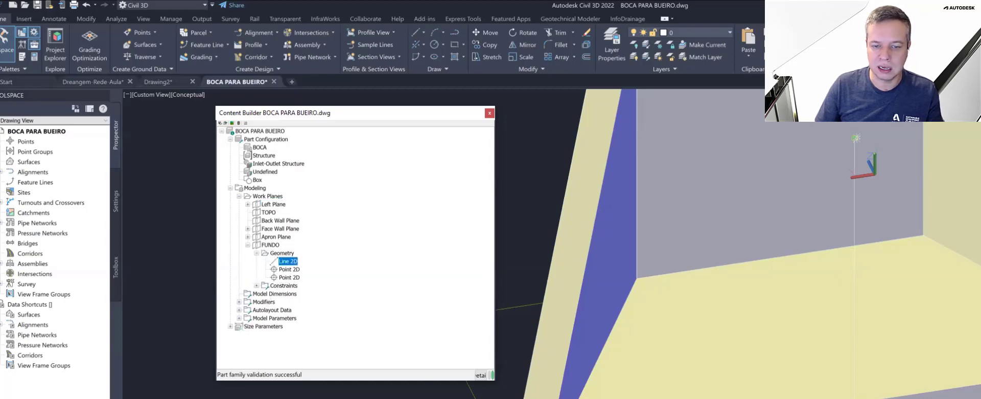
click(284, 255)
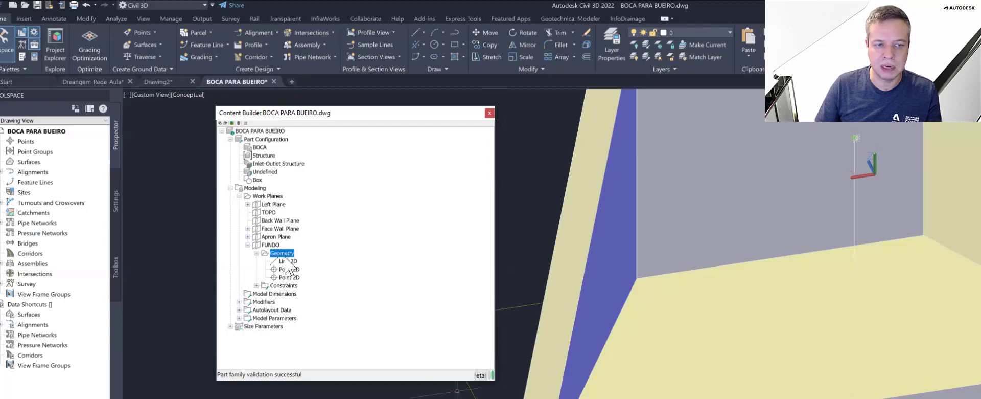
click(286, 261)
click(256, 285)
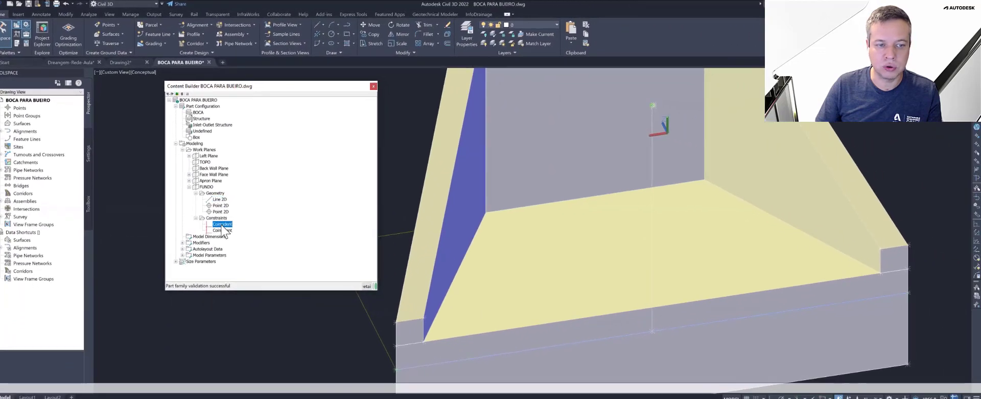
click(290, 300)
click(222, 224)
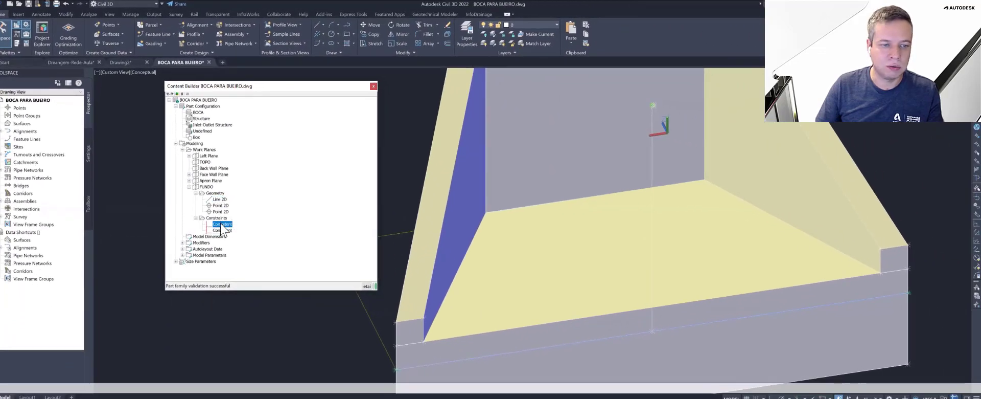
- Inspect the REBAIXO profile and the dimensions of the Apron Plane, selecting the LenA4 dimension
click(189, 181)
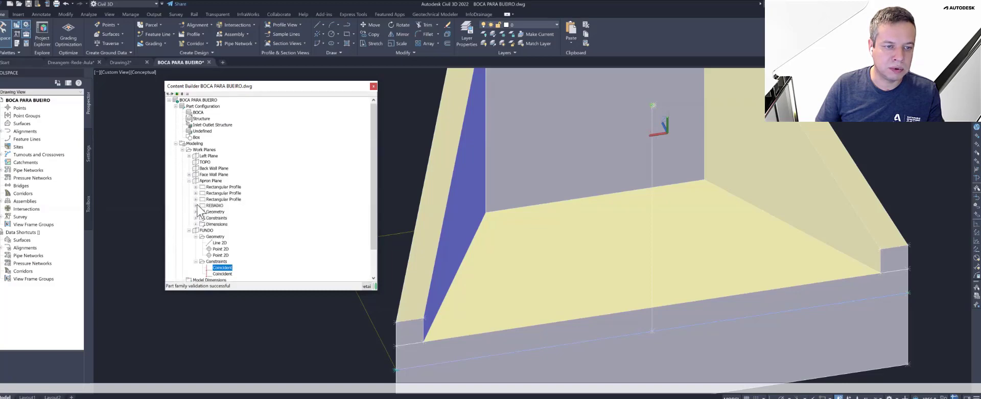
click(196, 205)
click(195, 205)
click(195, 223)
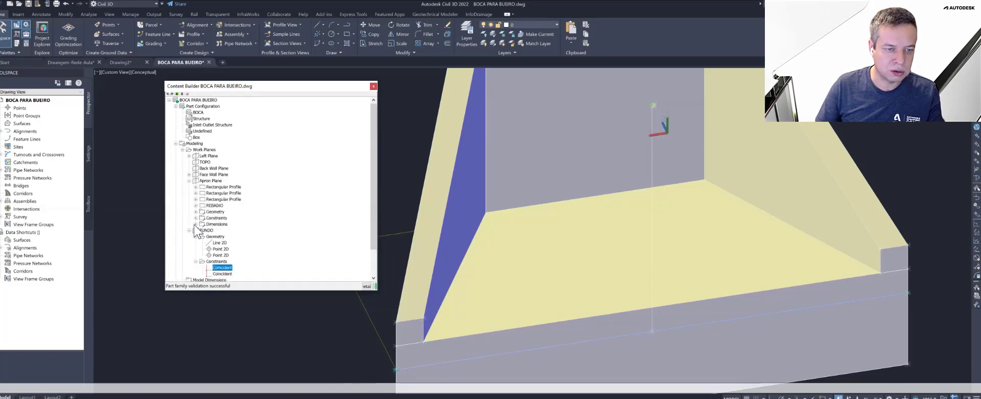
click(218, 230)
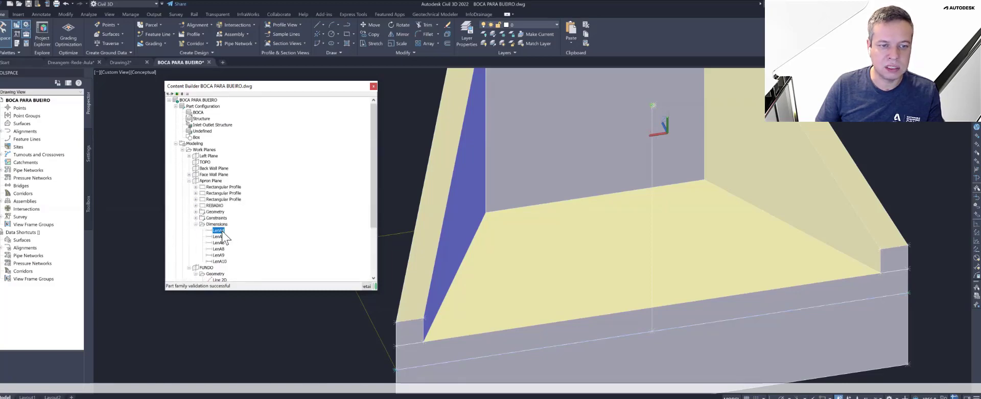
- Examine the headwall's 3D model from several sides, including its walls, apron and base
scroll(429, 287, down, 5)
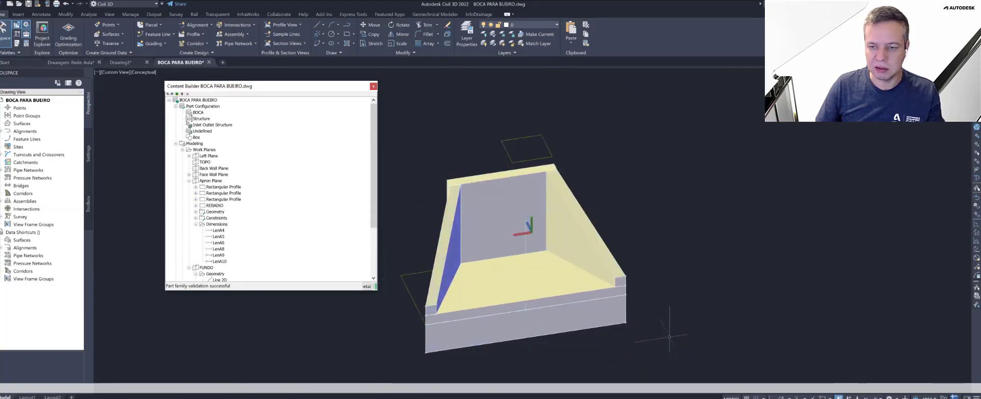
middle_drag(669, 338, 601, 269)
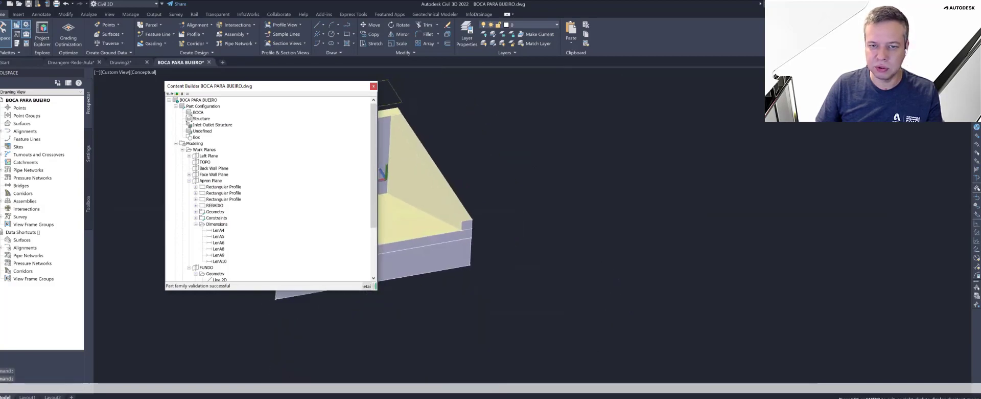
scroll(450, 225, up, 2)
shift+middle_drag(450, 226, 311, 257)
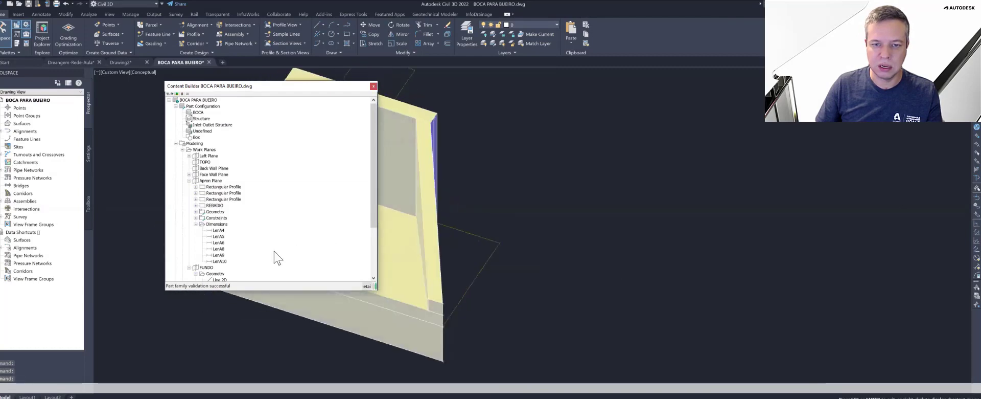
scroll(486, 238, down, 3)
shift+middle_drag(486, 238, 463, 211)
scroll(526, 230, down, 6)
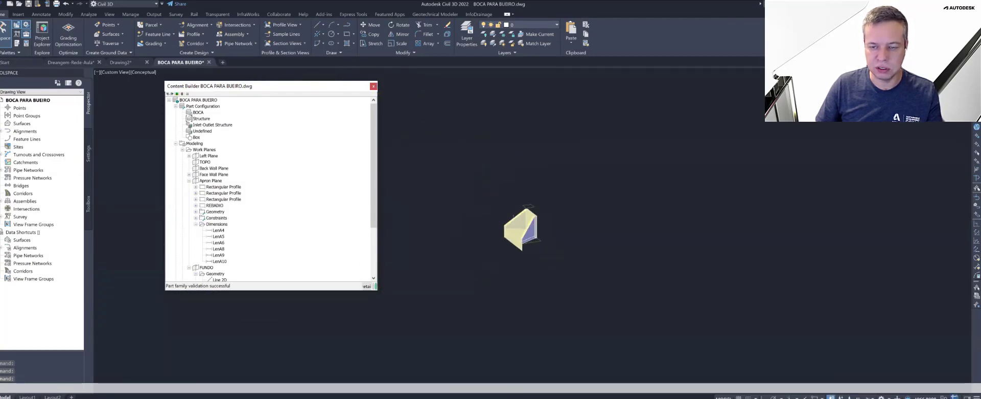
scroll(522, 223, up, 3)
scroll(534, 248, up, 5)
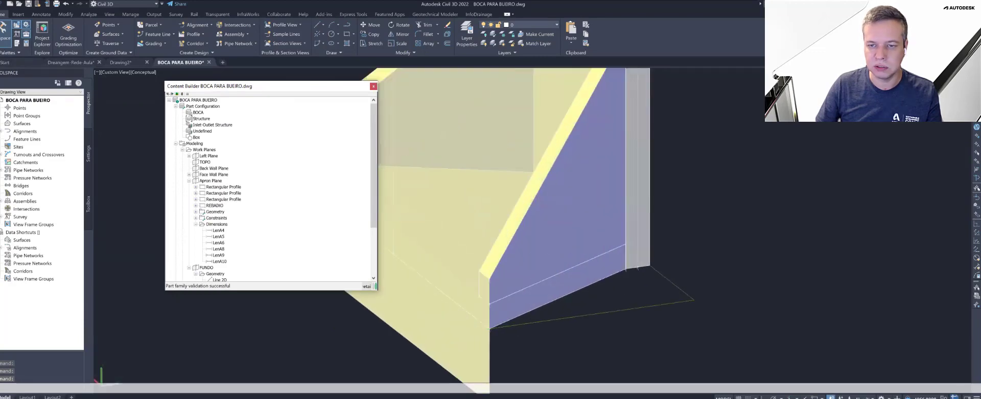
scroll(578, 237, down, 3)
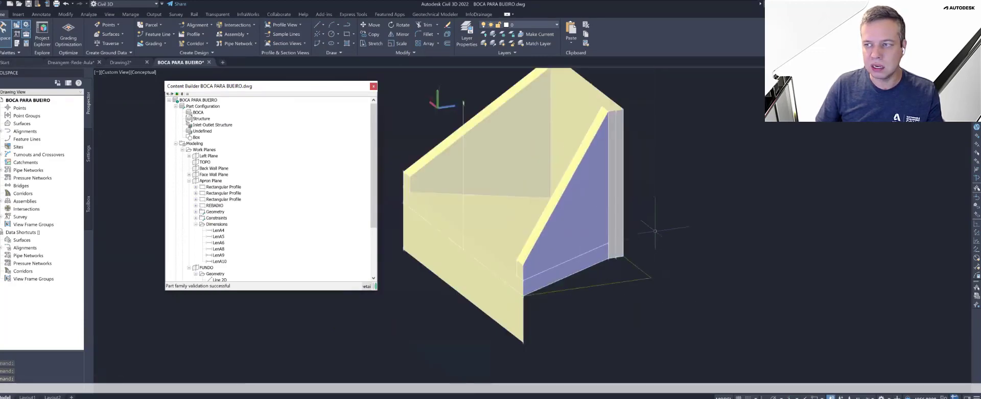
mouse_move(668, 231)
shift+middle_down()
mouse_move(641, 236)
mouse_move(684, 235)
shift+middle_up()
scroll(683, 233, up, 2)
middle_drag(633, 206, 699, 240)
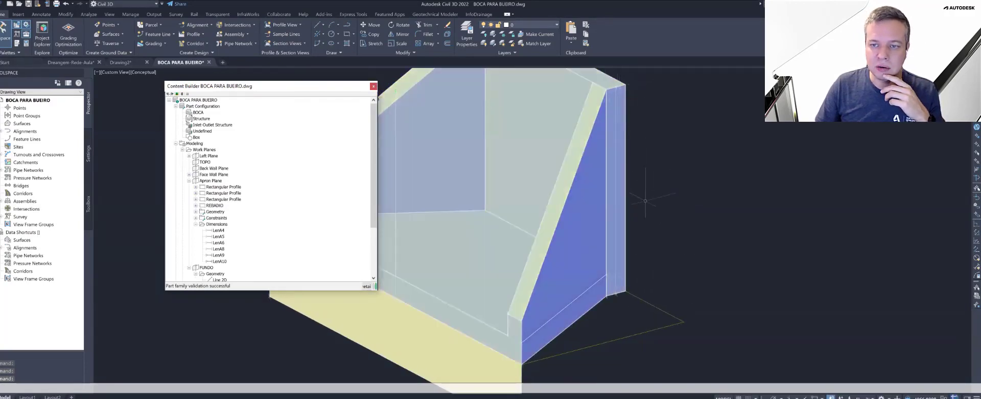
scroll(645, 200, down, 2)
scroll(226, 241, down, 1)
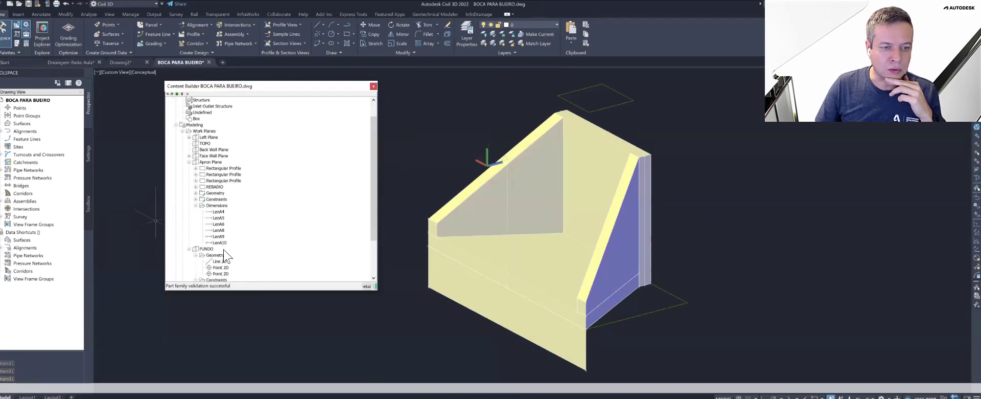
- Check the LenA10 and LenA9 dimensions of the Apron Plane
click(224, 243)
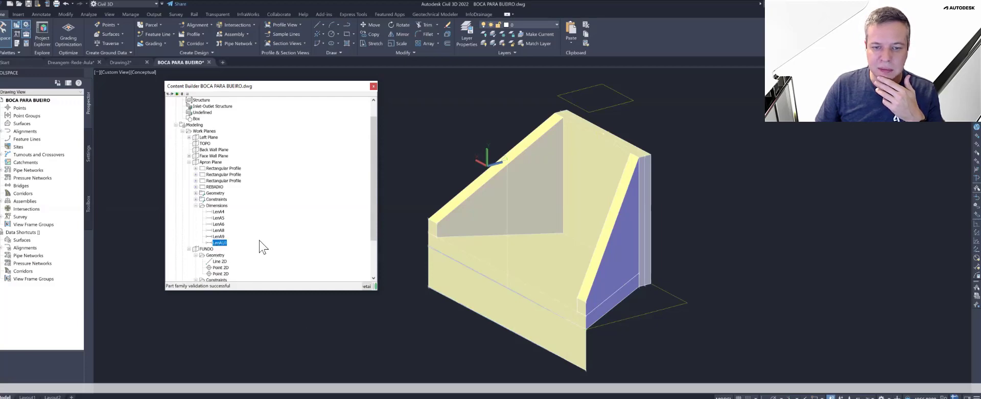
right_click(218, 242)
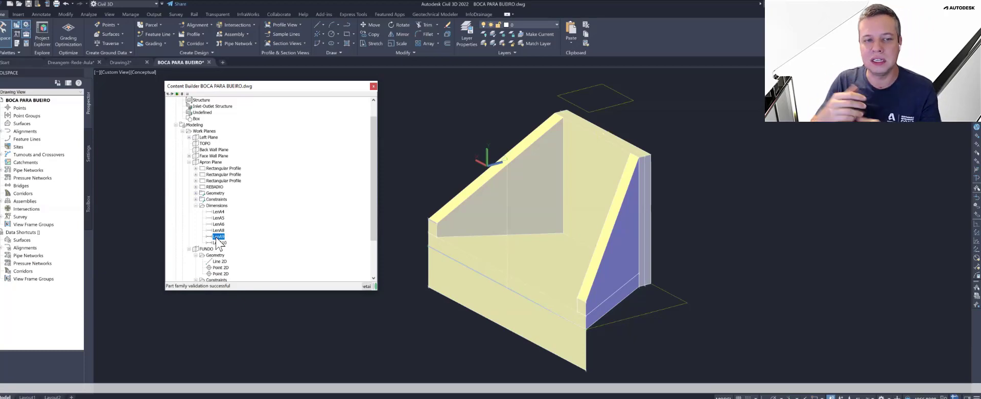
- List the part's Size Parameters and check the editing options of LenA1
scroll(221, 220, down, 3)
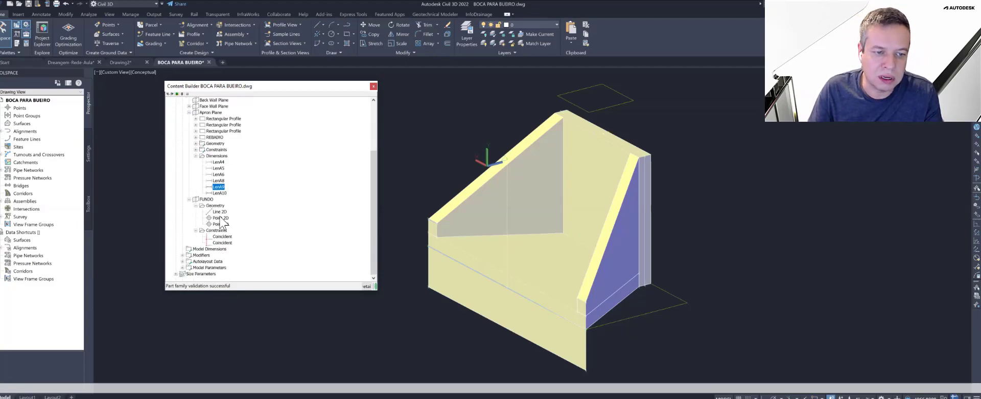
click(175, 274)
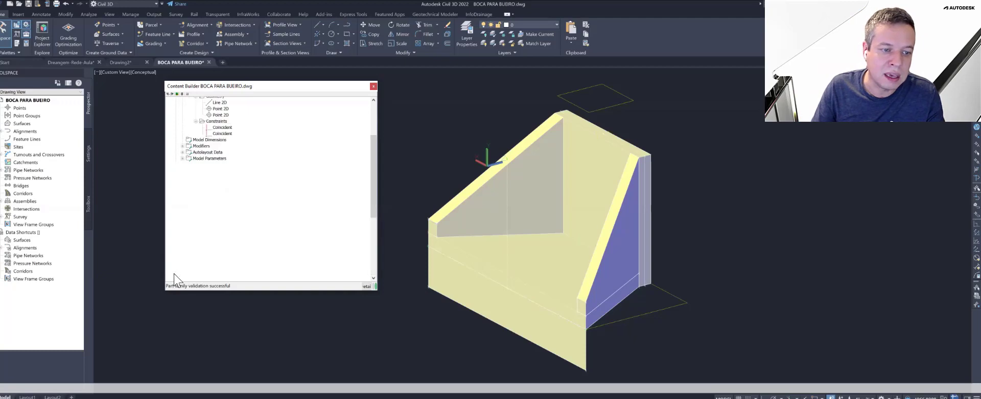
click(202, 151)
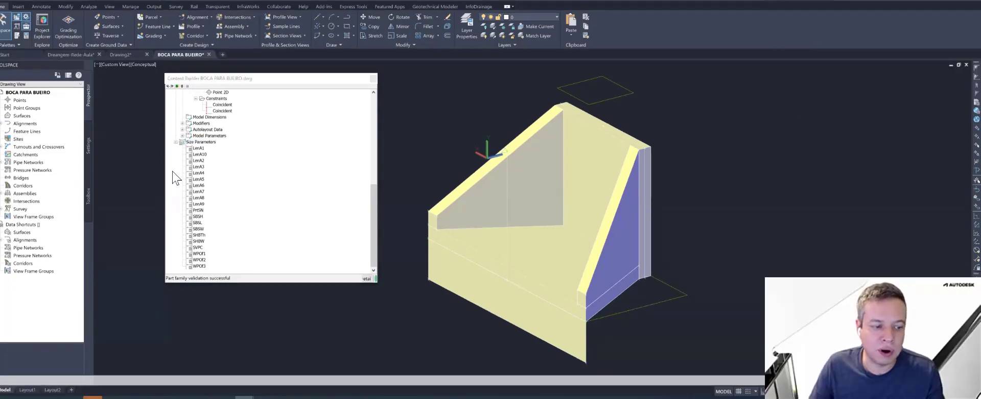
click(198, 149)
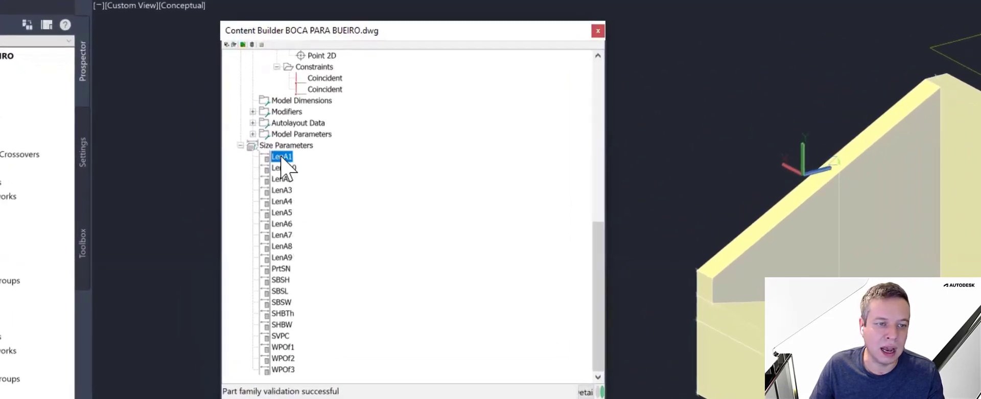
right_click(282, 157)
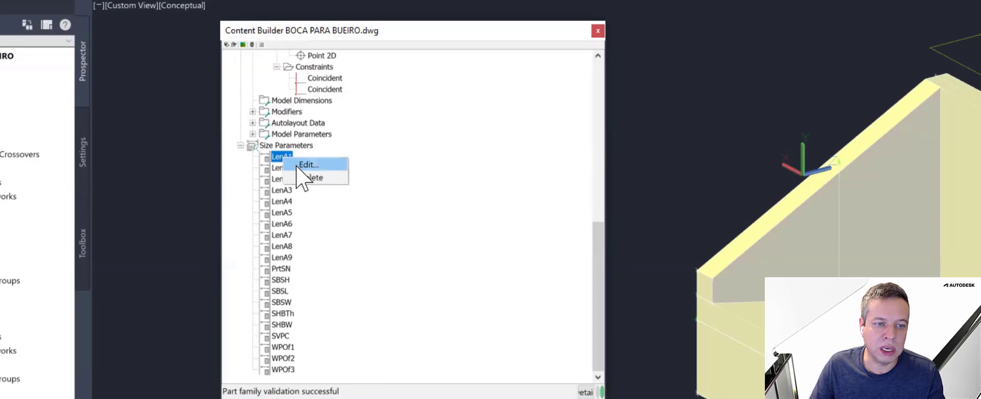
- Open the values table of the Size Parameters and autosize its columns to the text
click(295, 146)
right_click(295, 147)
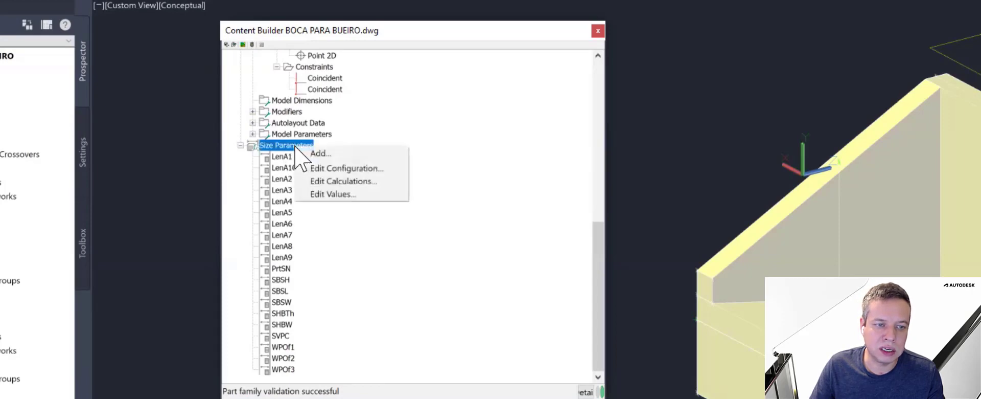
click(332, 194)
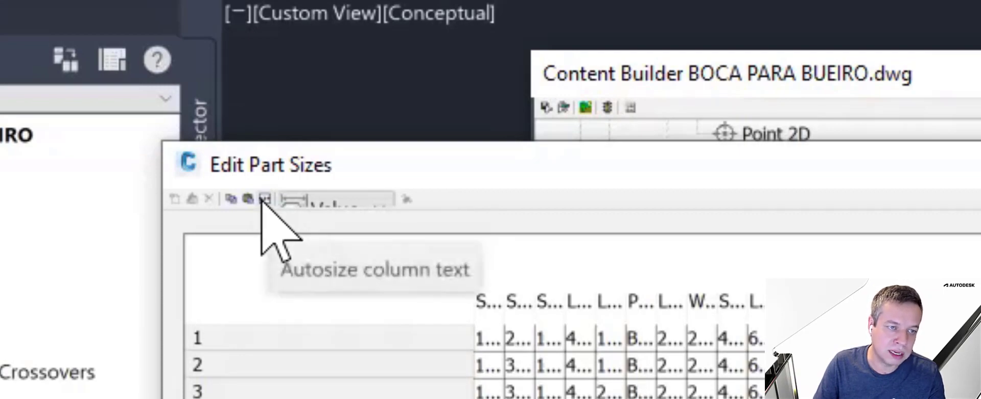
click(264, 199)
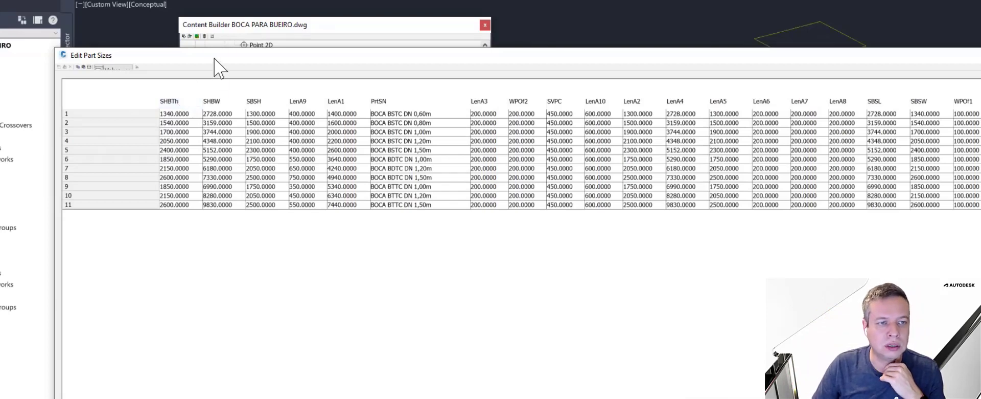
- Switch to the PowerPoint presentation and view the slide with the headwall's labelled dimensions
mouse_move(214, 56)
mouse_down()
mouse_move(245, 88)
mouse_move(205, 56)
mouse_up()
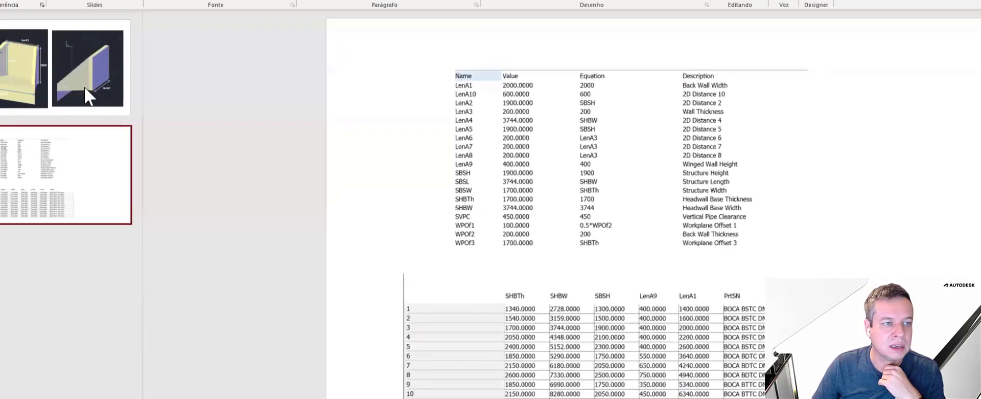
click(106, 113)
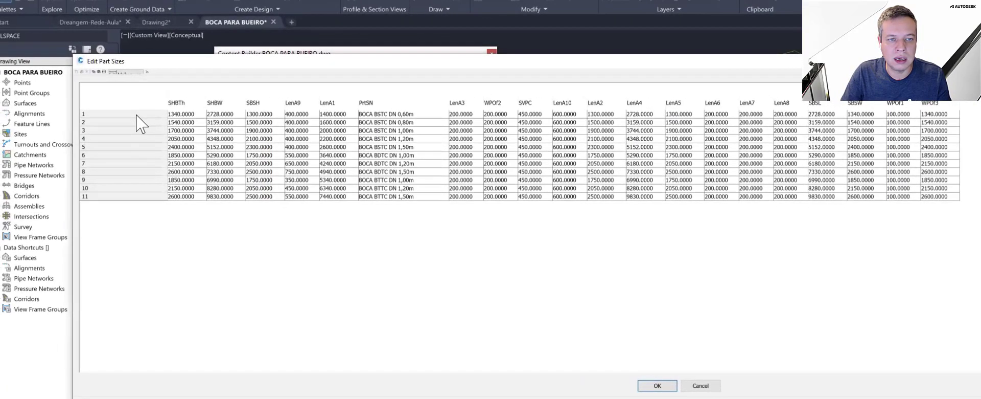
- Back in Civil 3D's part sizes table, review the first size's PrtSN and the LenA9 values of the first four sizes
click(412, 114)
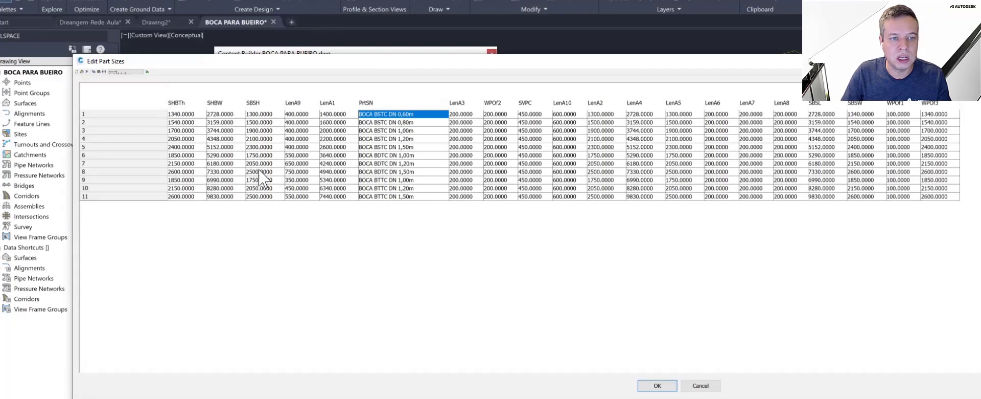
click(296, 114)
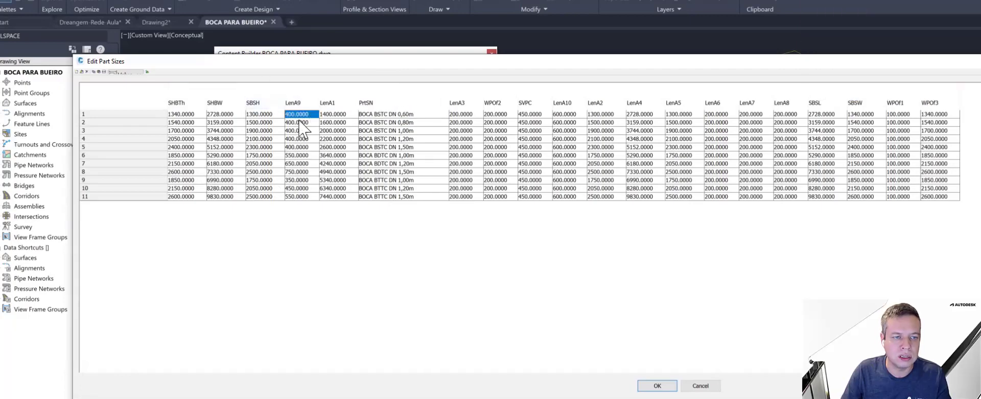
click(298, 123)
click(298, 131)
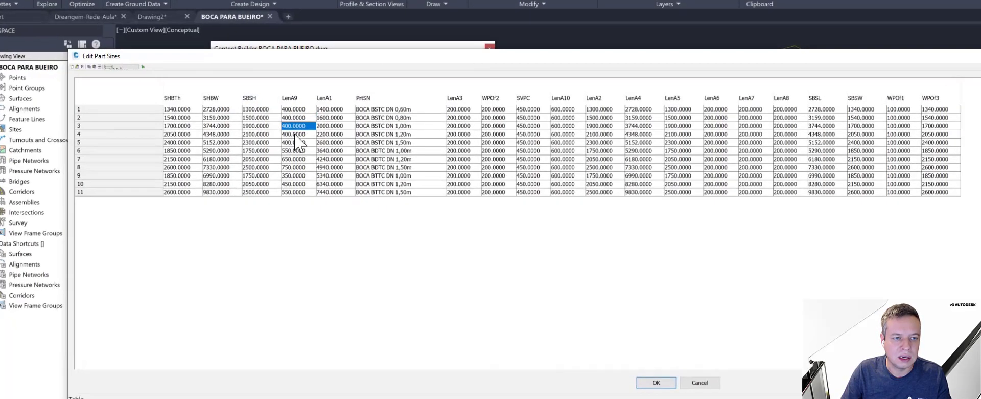
click(298, 139)
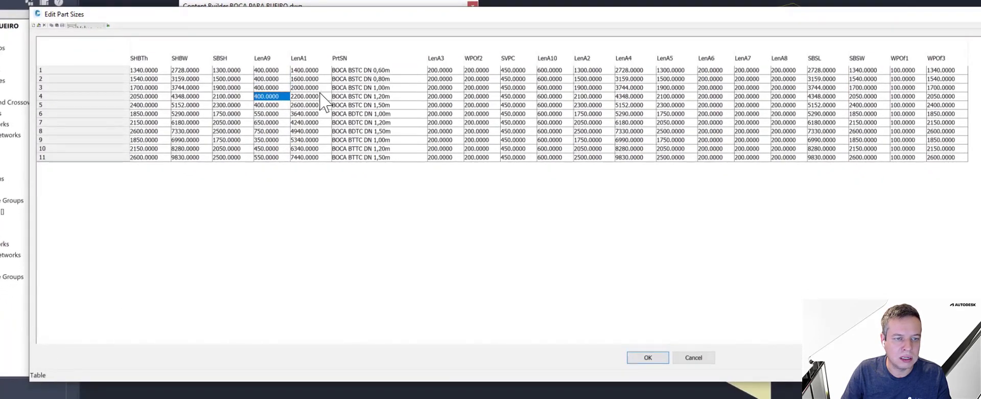
- Check the value types of LenA1, LenA3, WPOf2, SVPC and LenA10 in the first size row
click(318, 72)
click(454, 71)
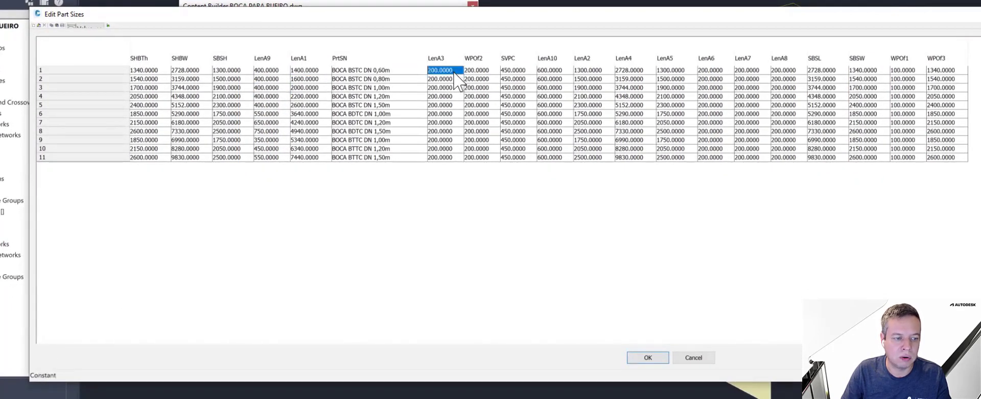
click(321, 72)
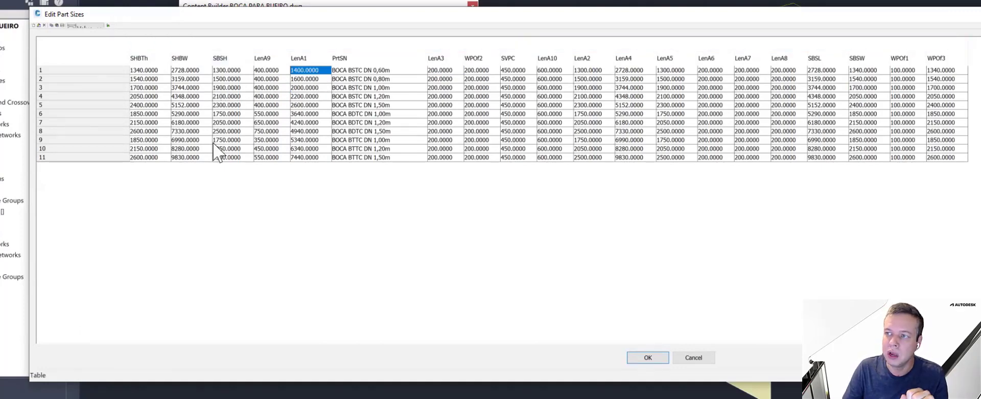
click(437, 71)
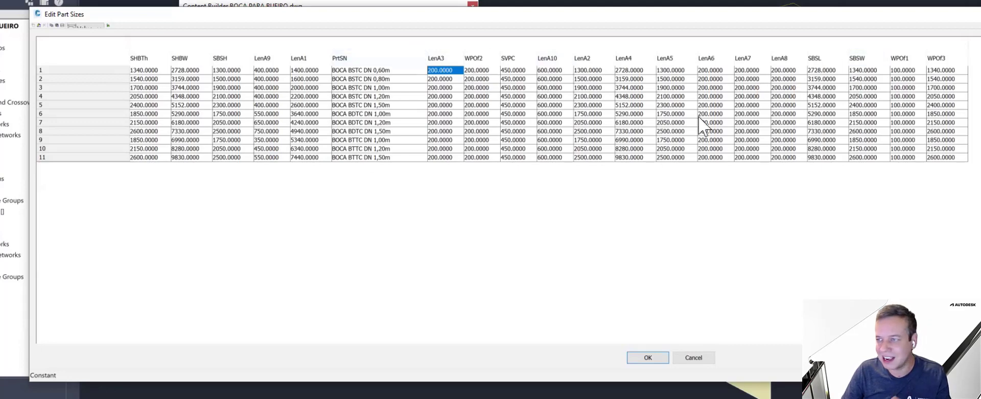
click(474, 70)
key(Tab)
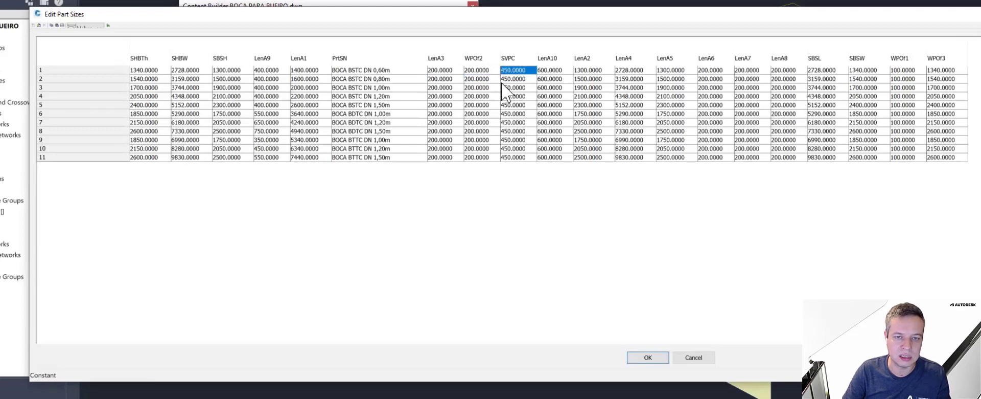
key(Tab)
- Check the calculation formulas behind the first row's derived parameters, from LenA2 and LenA4 through WPOf1 and WPOf3
key(Tab)
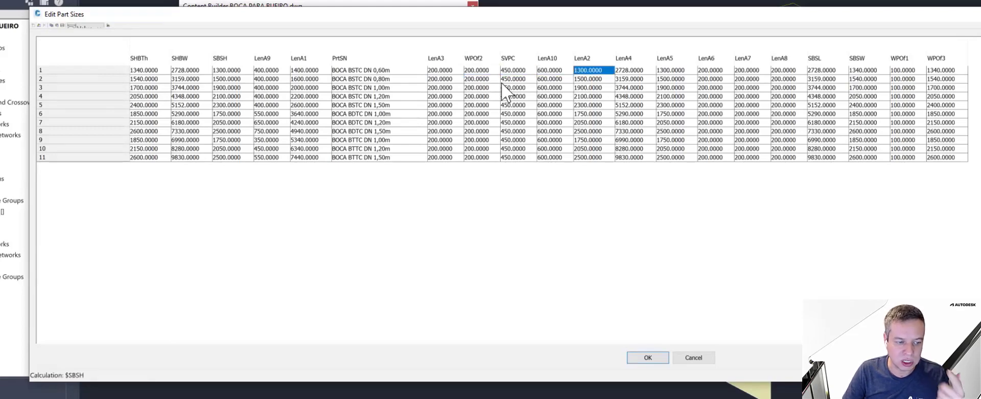
key(shift+Tab)
key(Tab)
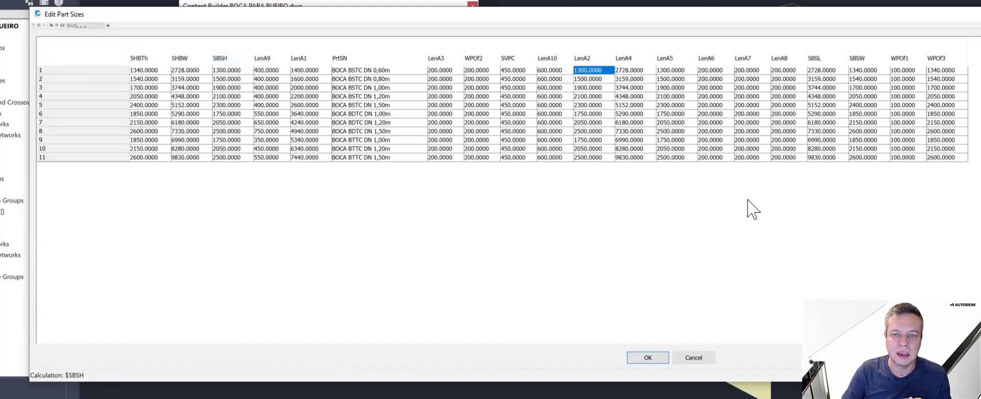
key(Tab)
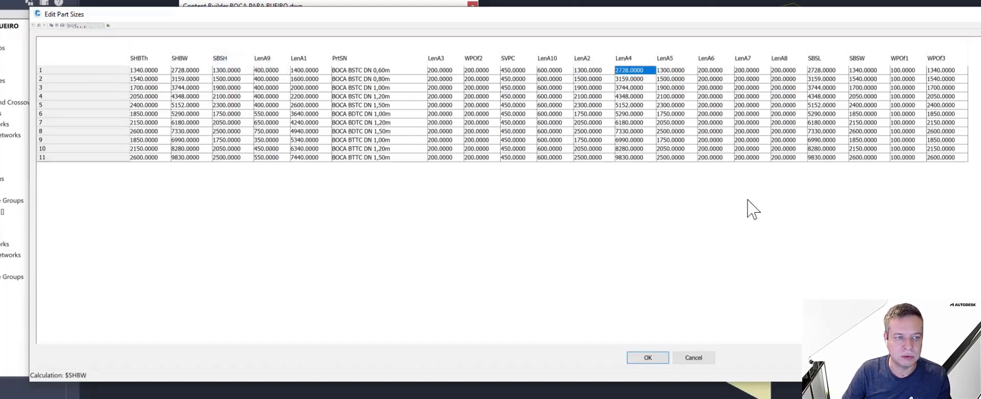
key(Tab)
key(Tab)
key(Tab)
key(Tab)
key(Tab)
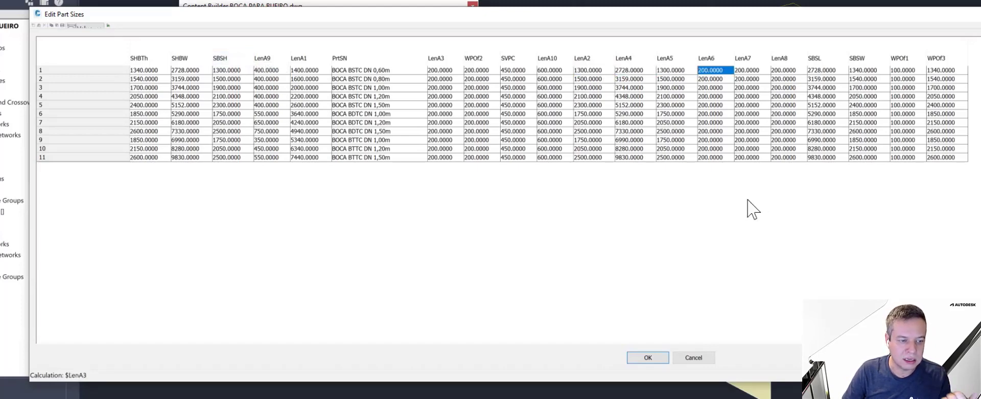
key(Tab)
key(Tab)
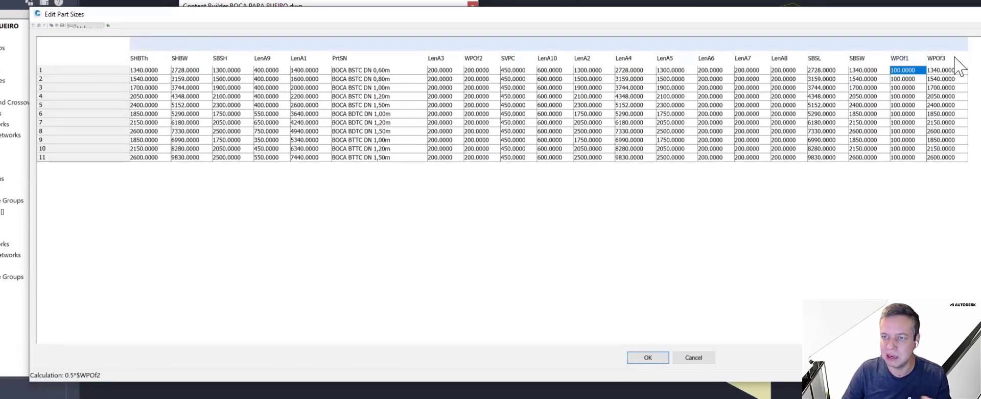
click(942, 71)
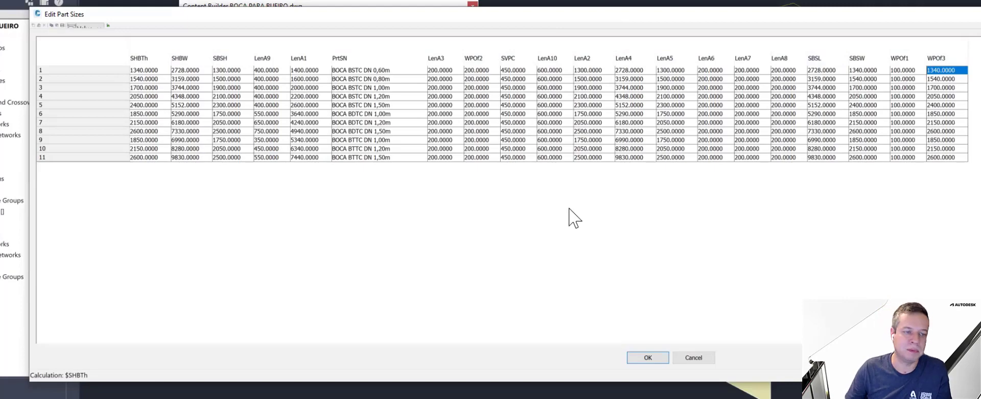
- Add a new size row copied from row 5, BOCA BSTC DN 1,50m
click(321, 105)
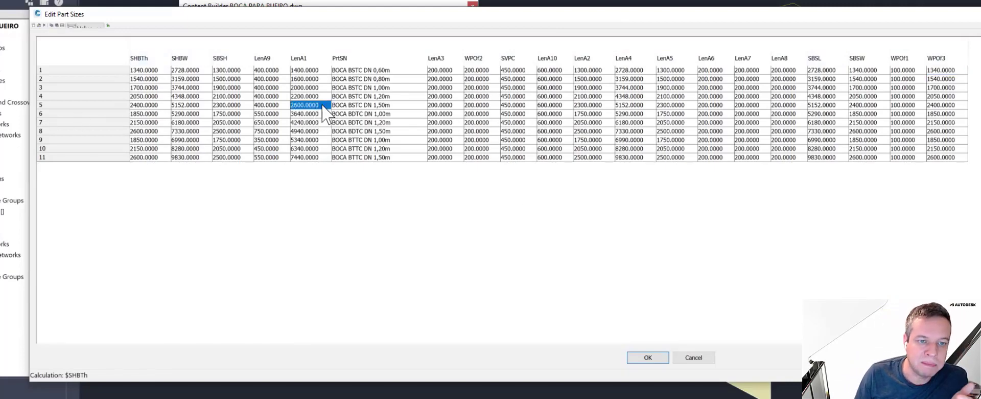
click(367, 106)
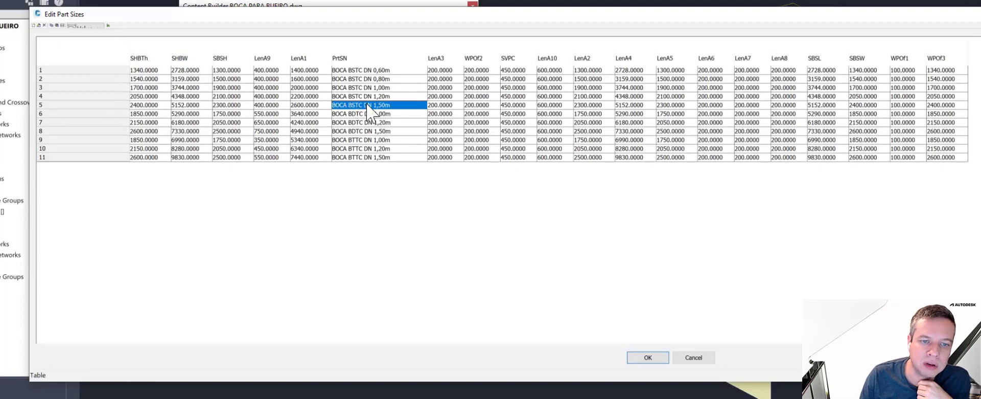
click(78, 106)
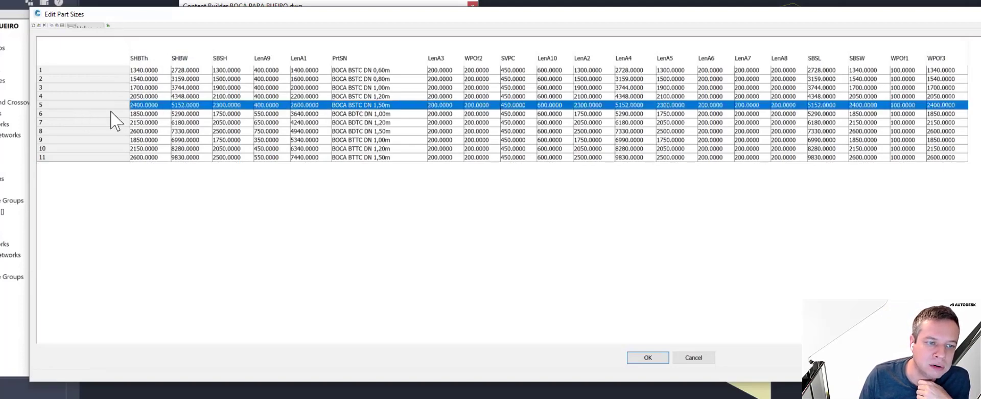
click(34, 25)
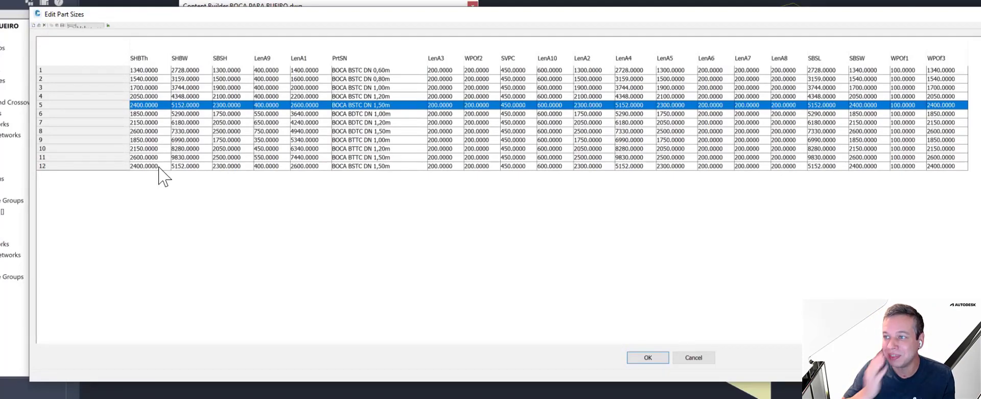
- Set the PrtSN of the new row 12 to BOCA BSTC DN 2,00m
click(349, 167)
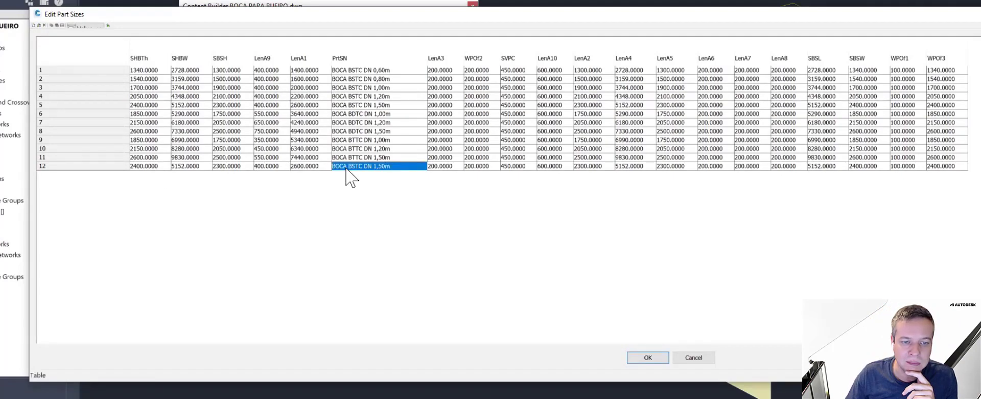
click(378, 166)
click(377, 167)
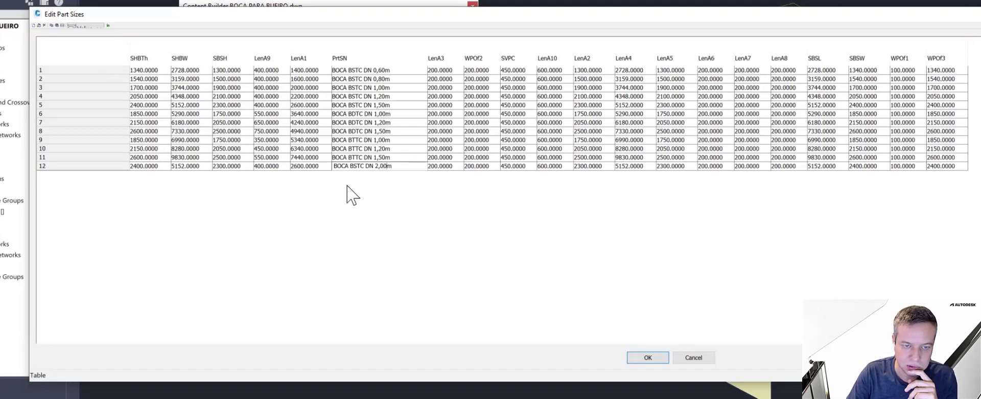
key(Return)
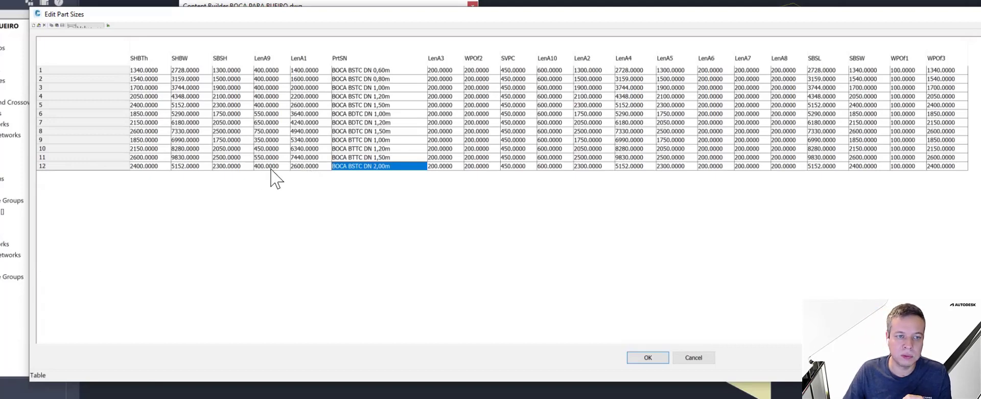
- Set LenA1 of the BOCA BSTC DN 2,00m row to 3400
key(Left)
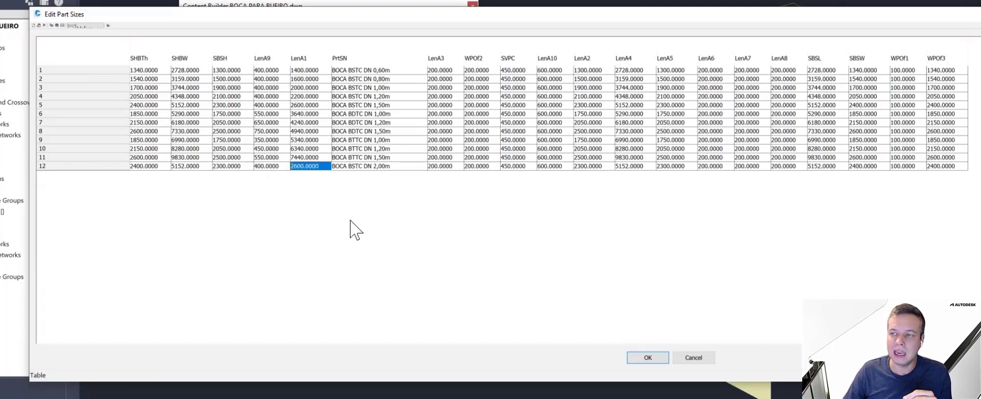
key(alt+Tab)
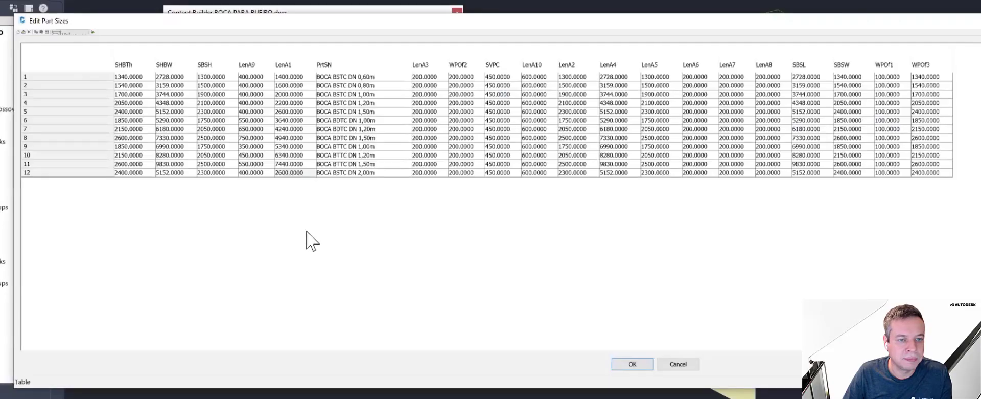
click(288, 174)
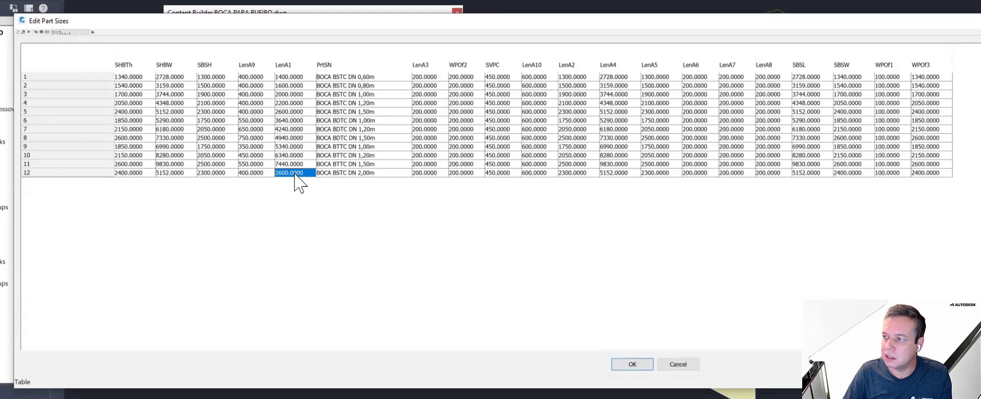
click(295, 174)
text(3400)
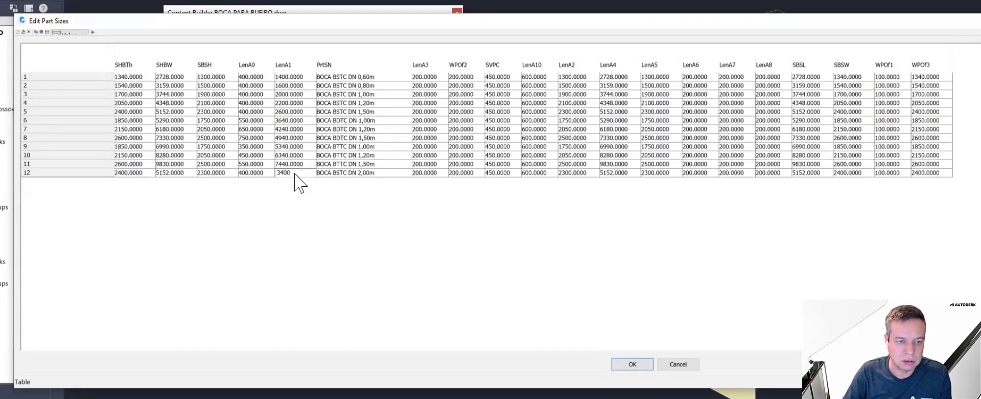
key(Return)
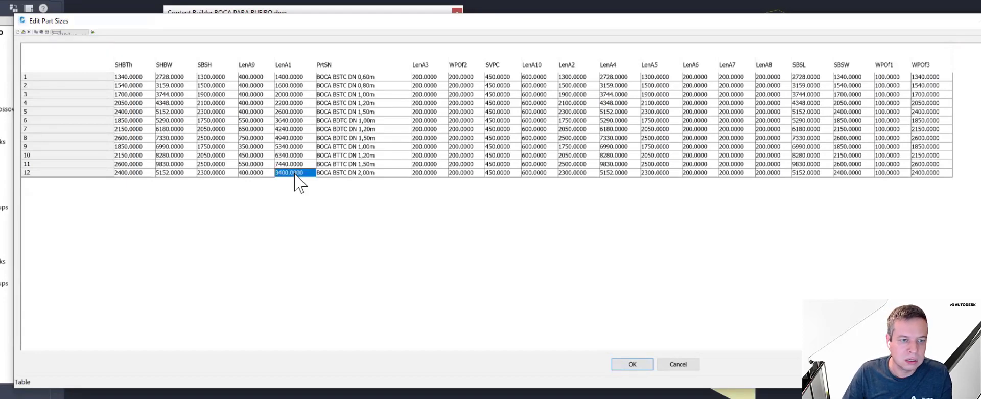
- Check which headwall edge LenA9 represents on the PowerPoint dimension slide
click(251, 173)
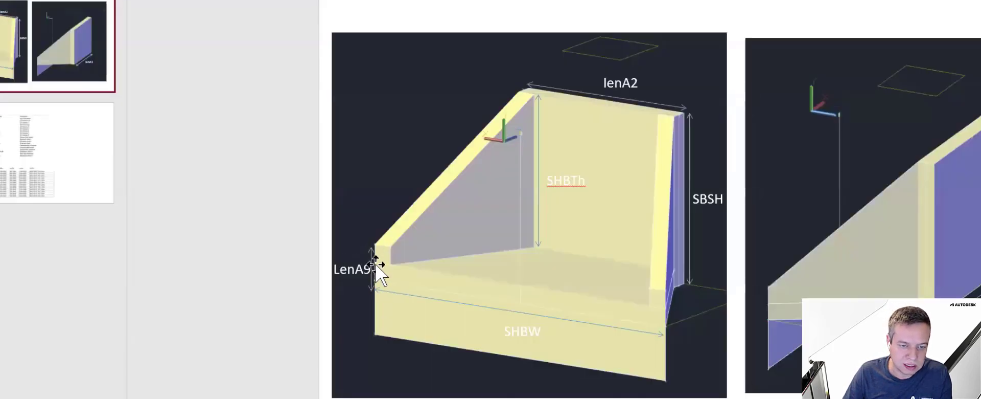
click(372, 291)
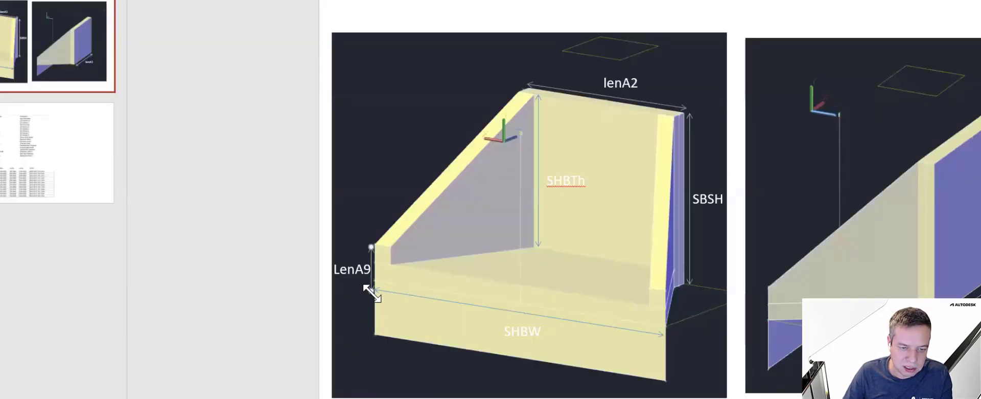
click(371, 291)
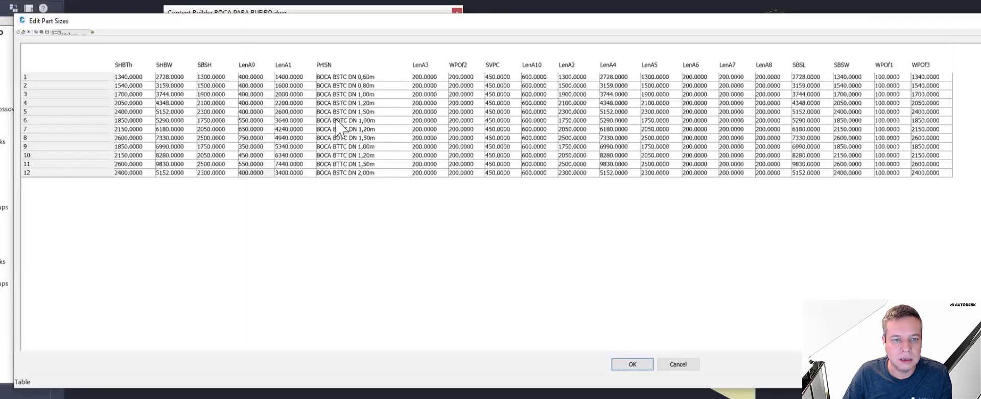
- Back in Civil 3D's part sizes table, set SBSH of the BOCA BSTC DN 2,00m row to 3100
click(222, 173)
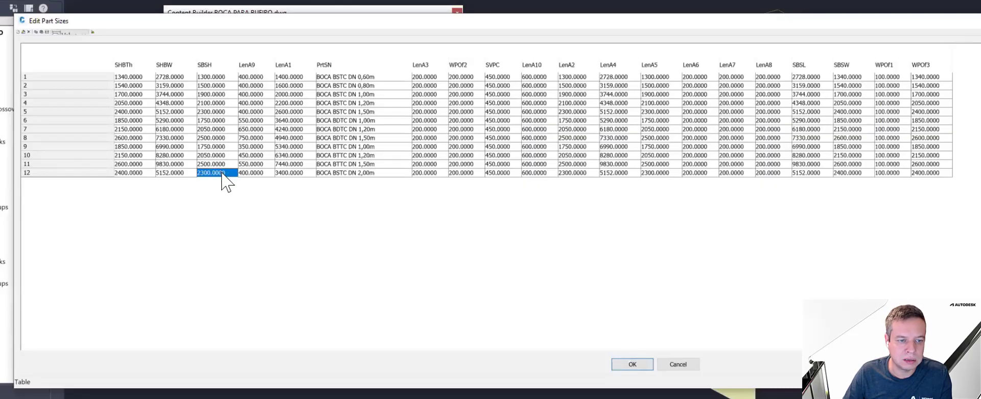
click(223, 173)
double_click(226, 174)
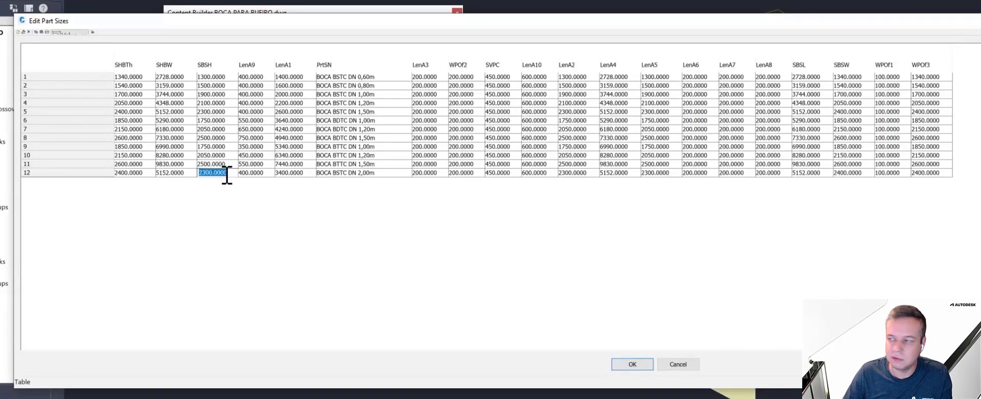
text(3100)
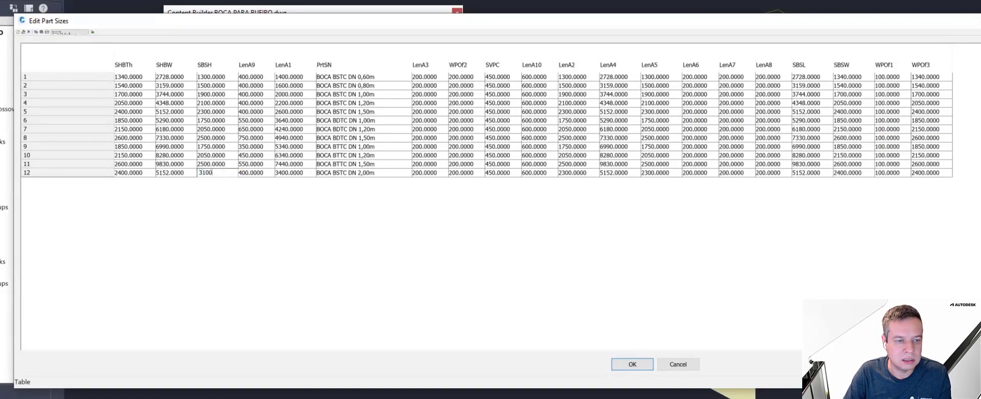
key(Return)
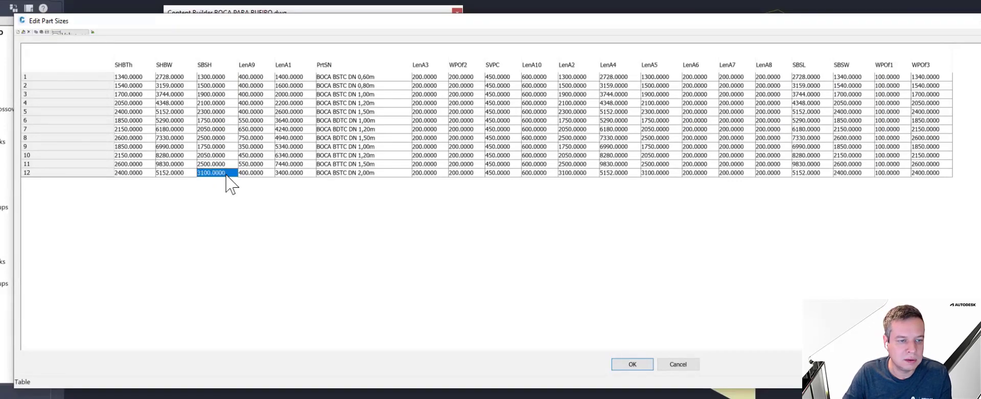
- Check which headwall edge SHBW represents on the PowerPoint dimension slide, and set SHBW of the BOCA BSTC DN 2,00m row to 5652 in Civil 3D
click(182, 171)
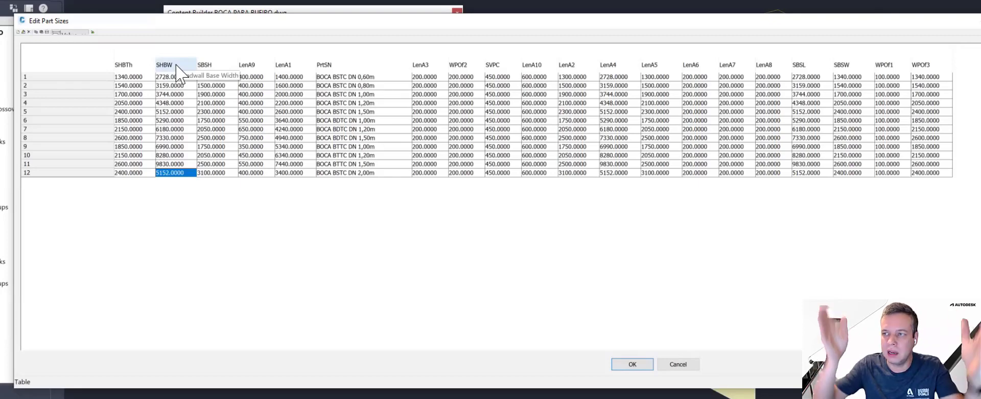
key(alt+Tab)
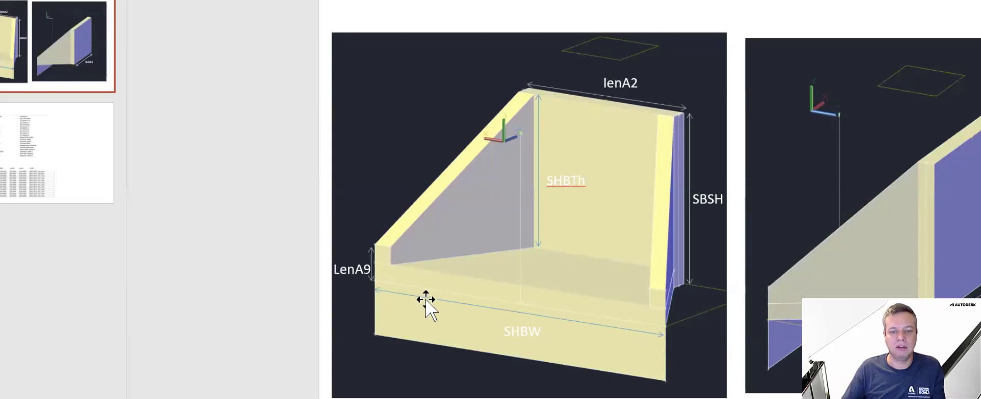
key(alt+Tab)
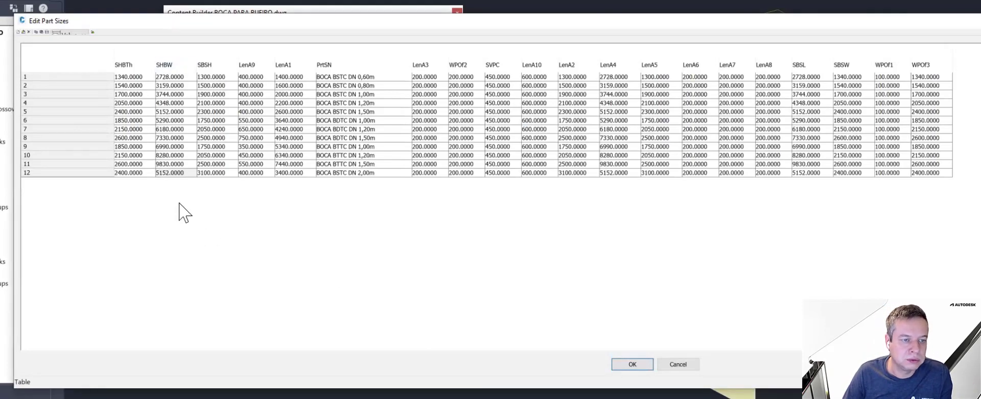
double_click(180, 172)
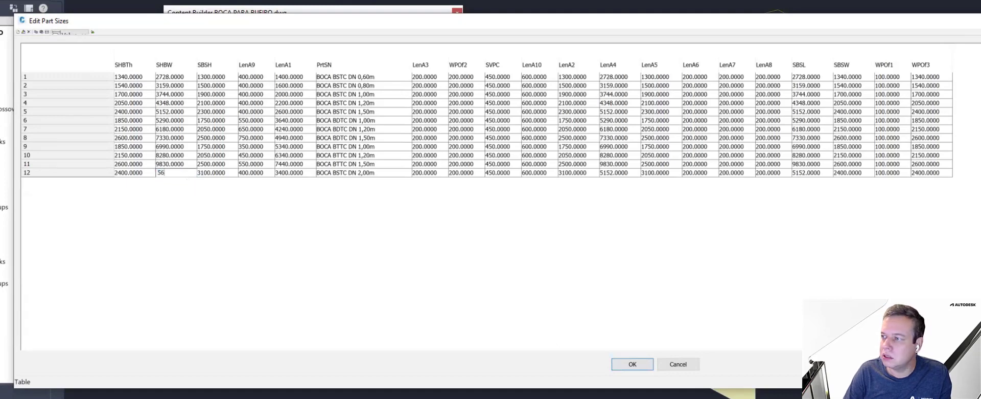
key(Return)
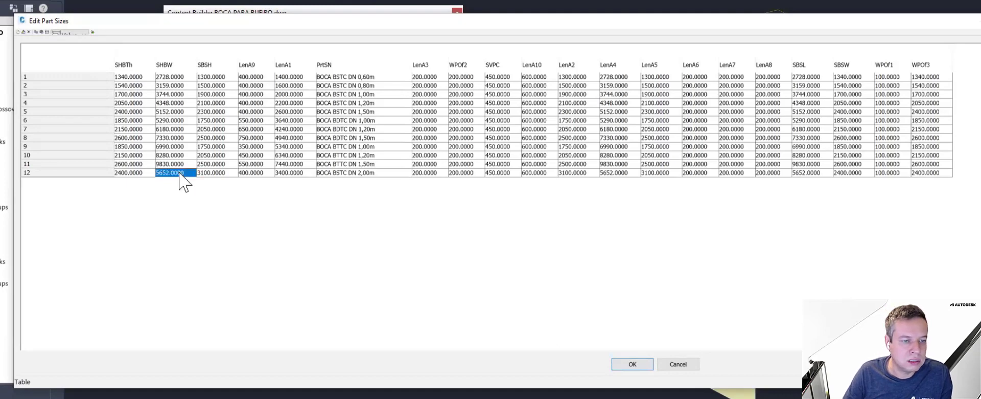
- Set SHBTh of the BOCA BSTC DN 2,00m row to 2900
double_click(142, 173)
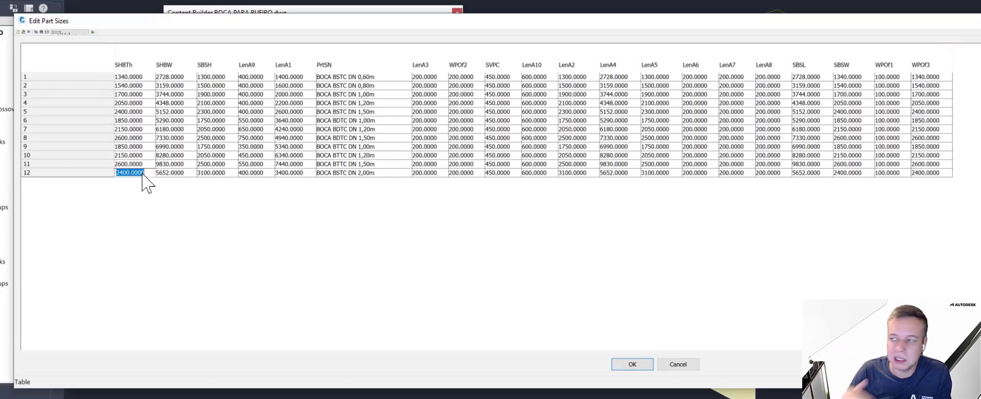
text(29)
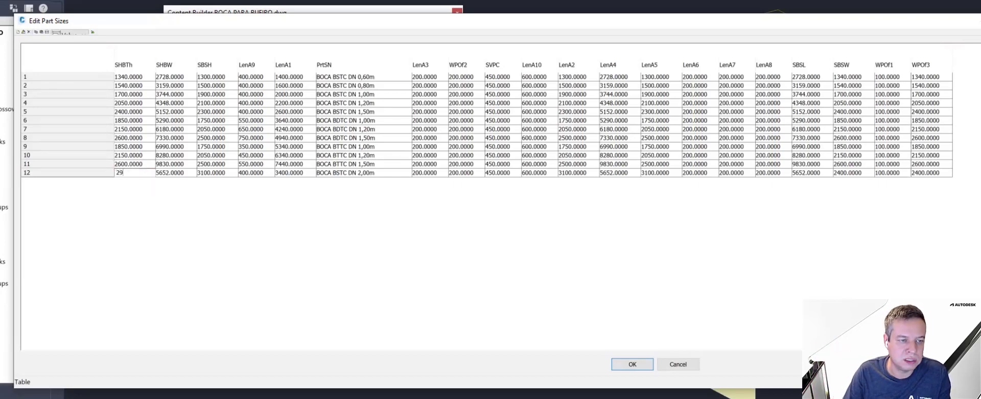
key(Return)
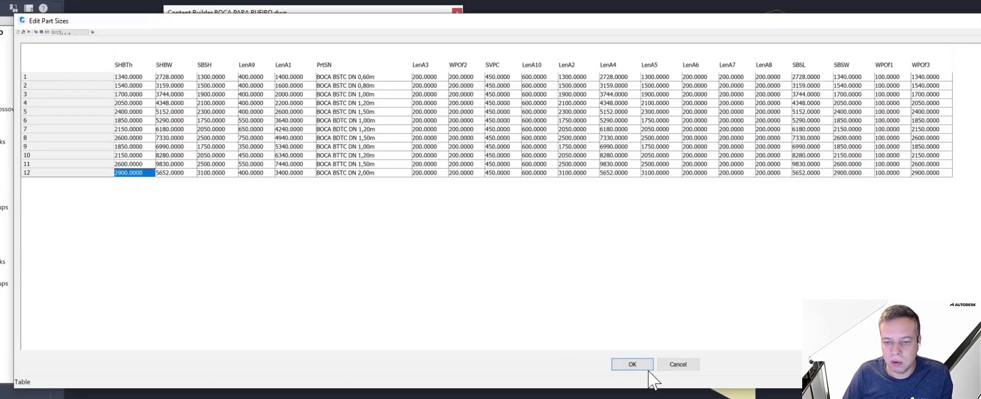
- Accept the edited part sizes table, save the part family and close the Content Builder
click(633, 364)
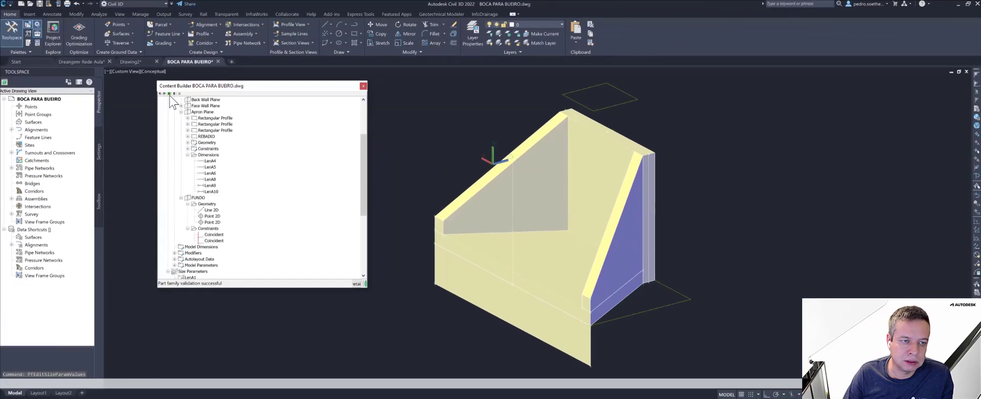
click(160, 94)
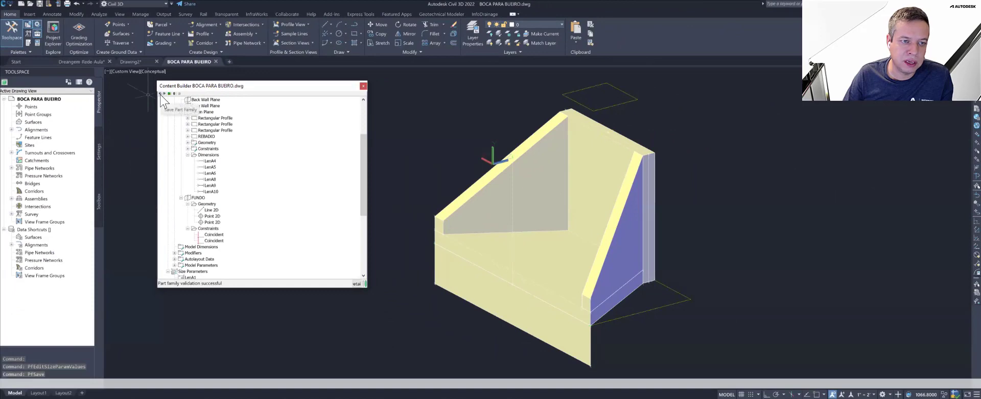
click(363, 86)
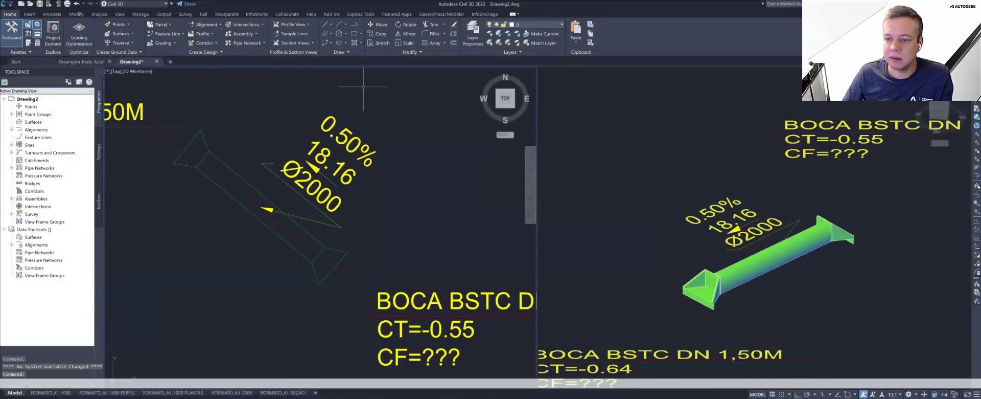
- From a headwall in Drawing2, edit its network and open the H2-DRENAGEM parts list at its structure families
click(336, 257)
right_click(341, 256)
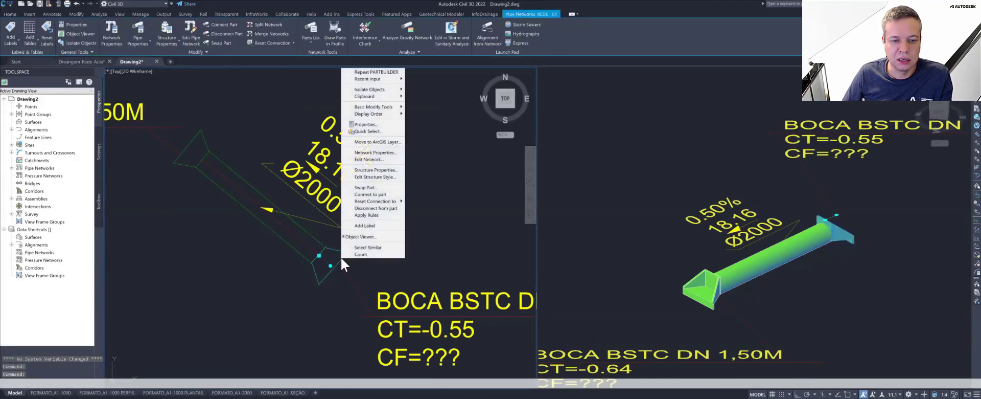
click(370, 159)
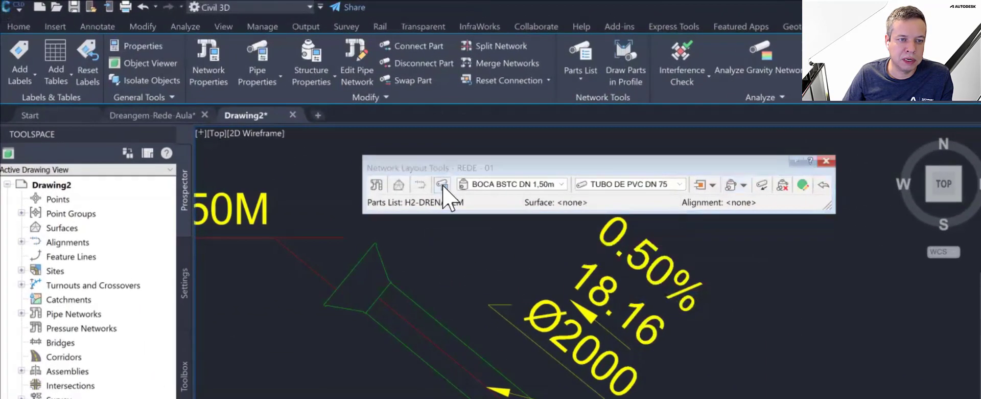
click(412, 174)
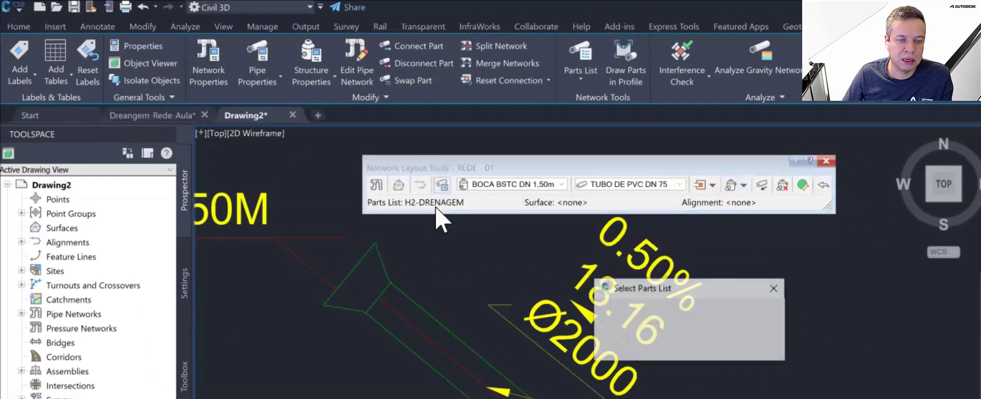
click(755, 316)
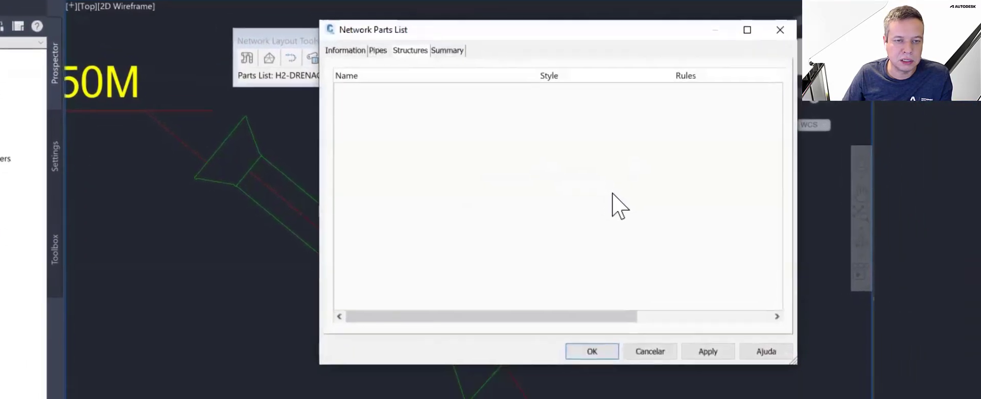
click(330, 254)
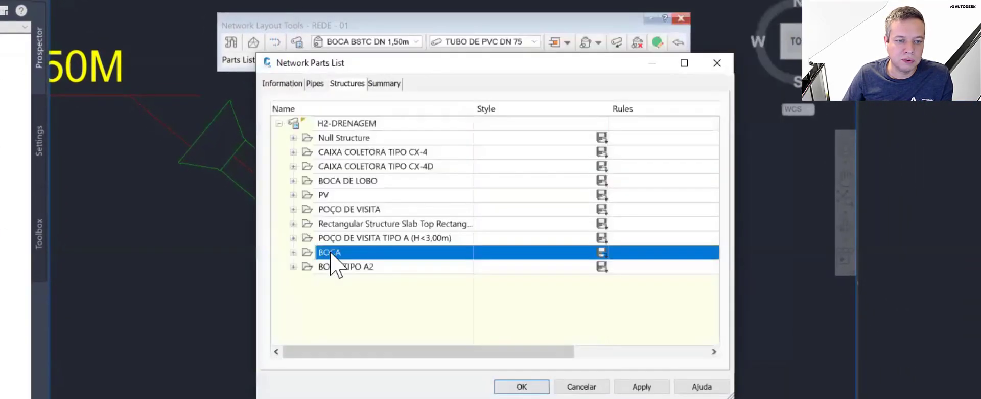
click(317, 81)
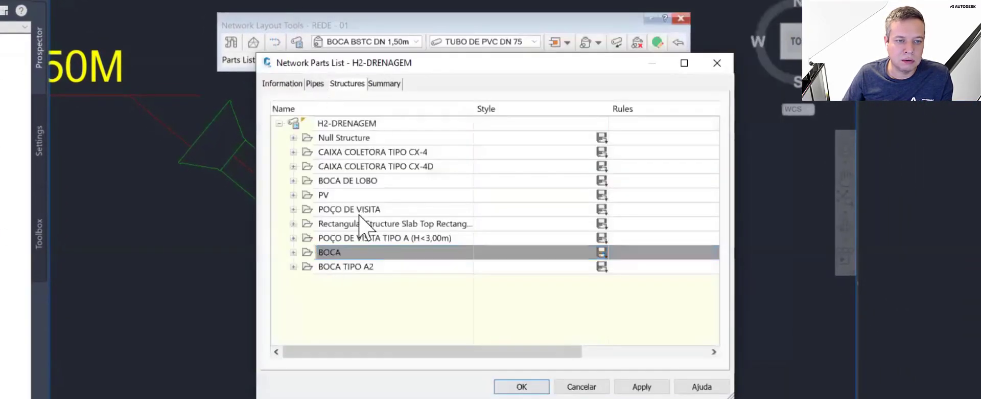
- Add all part sizes of the BOCA structure family to the H2-DRENAGEM parts list
right_click(329, 253)
click(381, 263)
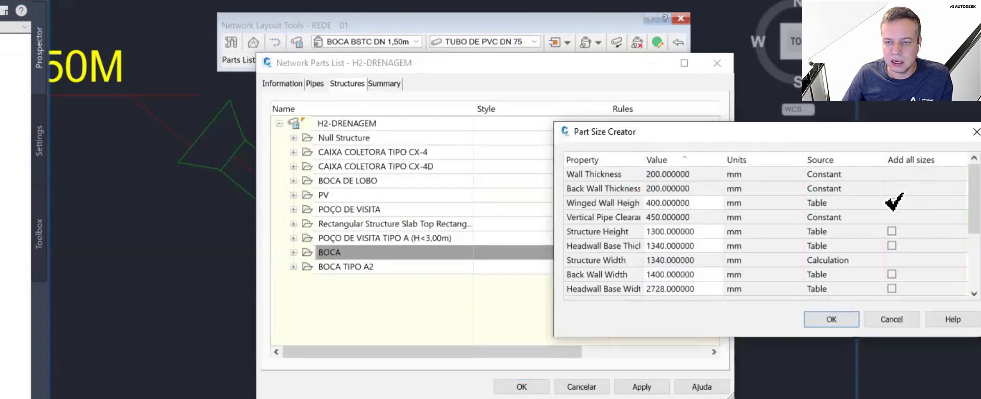
click(892, 202)
click(831, 319)
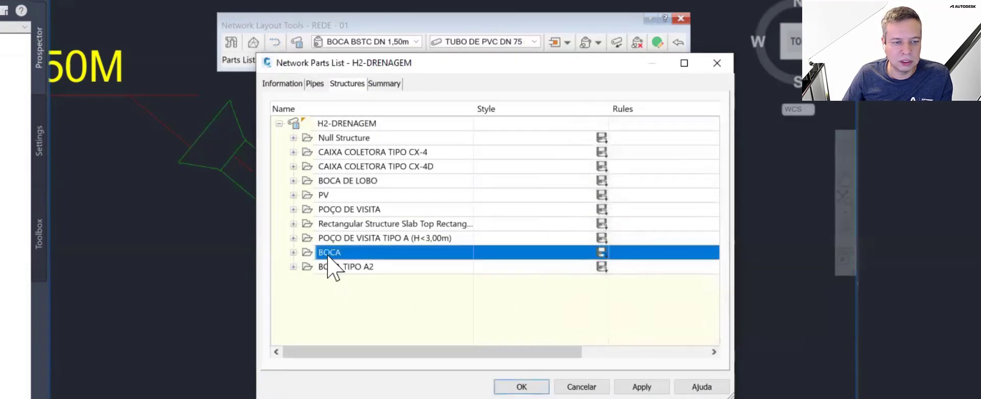
- Set the structure style of BOCA BSTC DN 2,00m to BOCA DE BUEIRO and accept the H2-DRENAGEM parts list
click(294, 252)
scroll(532, 294, down, 1)
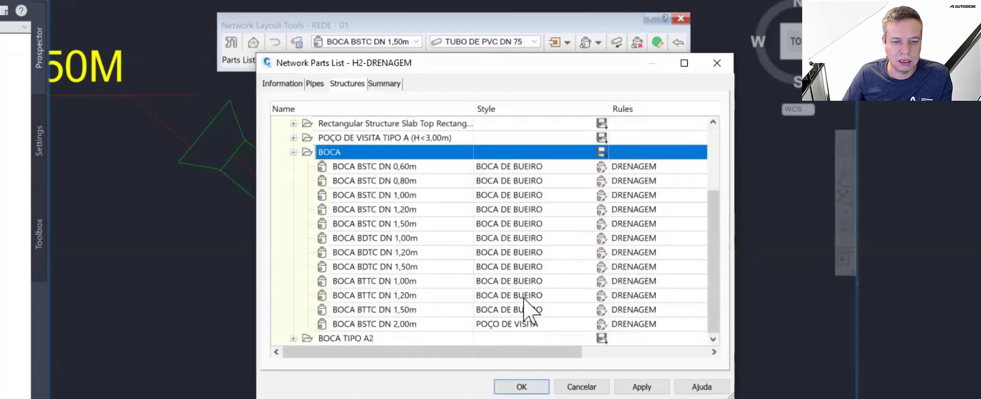
click(357, 327)
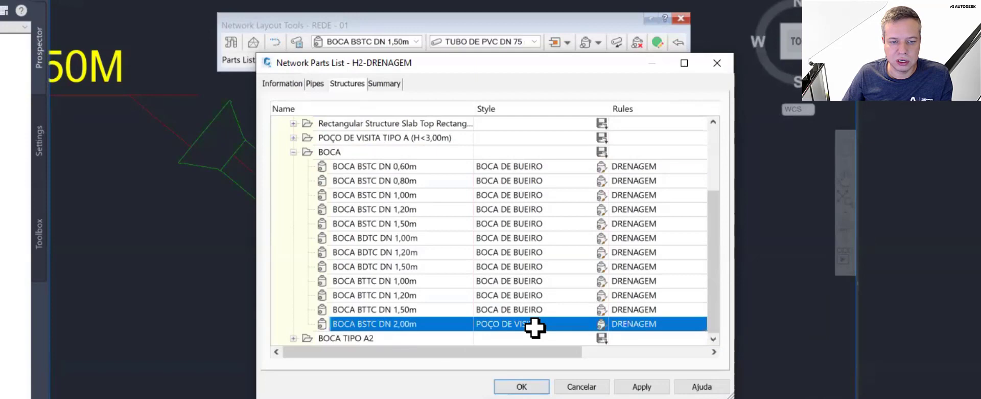
click(602, 325)
click(490, 174)
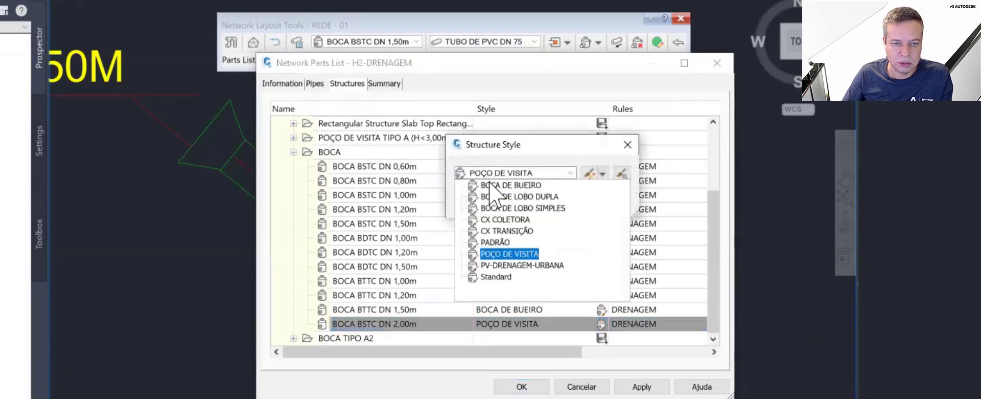
click(506, 185)
click(480, 199)
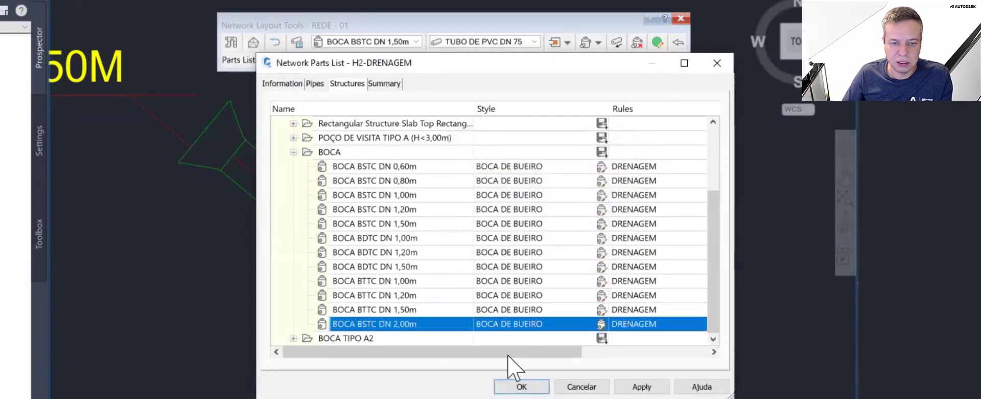
drag(510, 352, 401, 358)
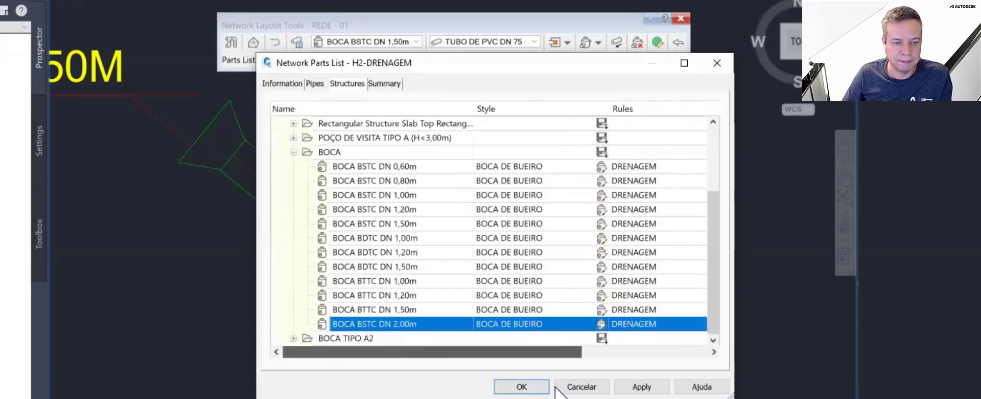
click(537, 386)
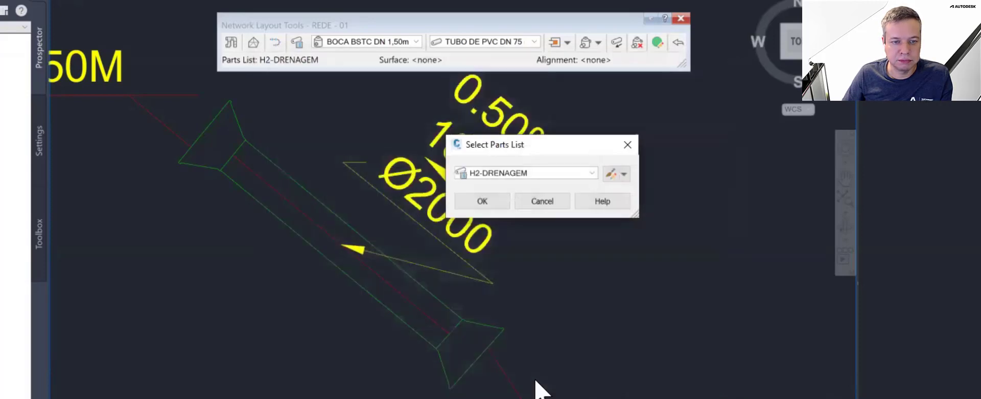
click(486, 200)
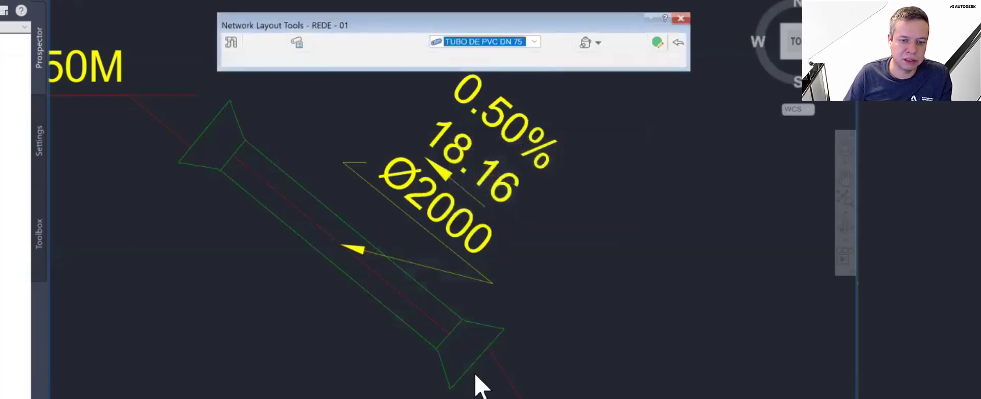
- Swap the headwall at the lower end of the Ø2000 pipe for BOCA BSTC DN 2,00m
click(500, 332)
right_click(500, 333)
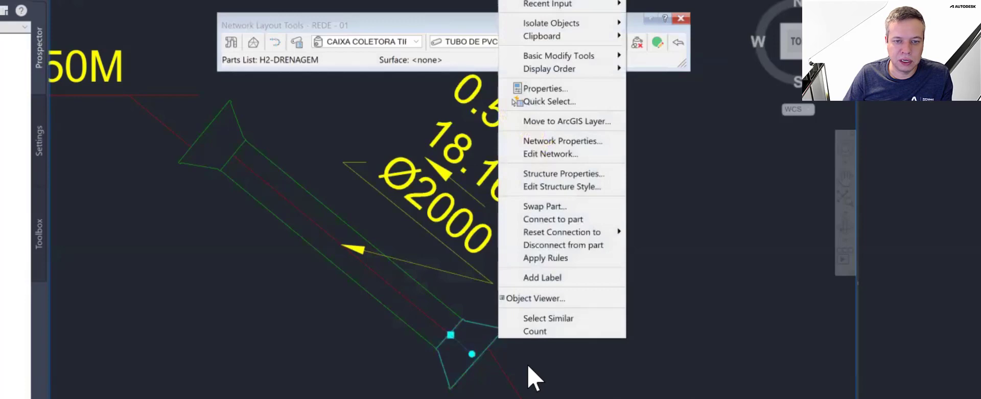
click(563, 207)
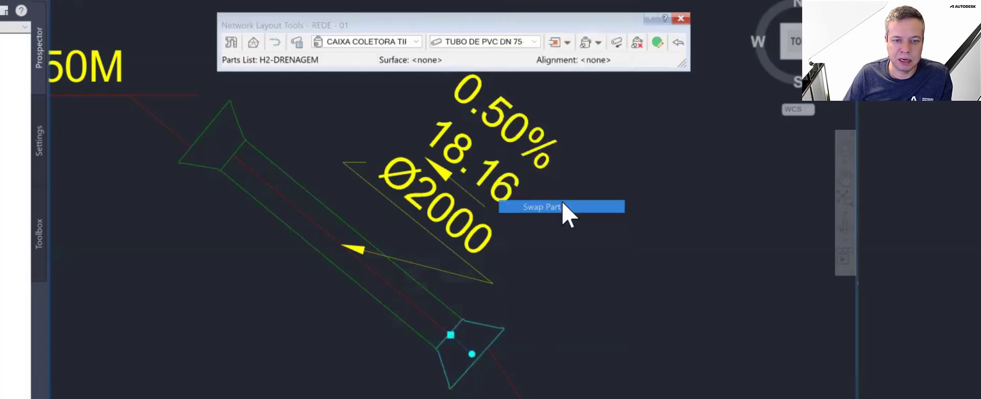
click(742, 316)
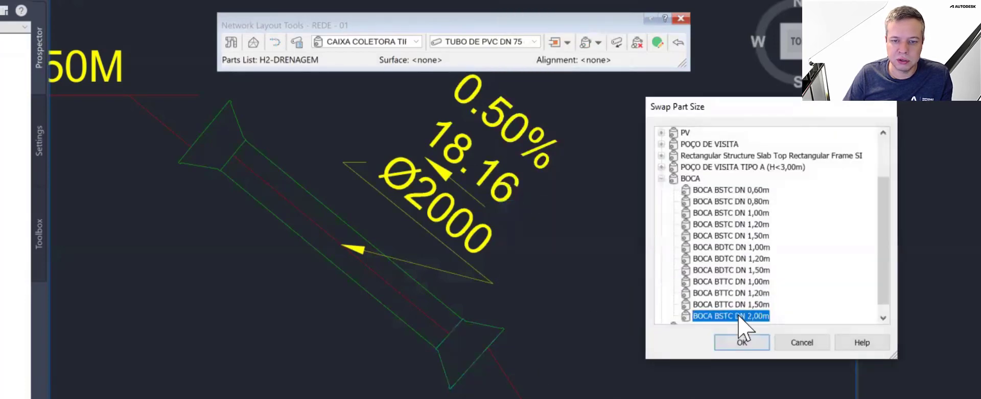
click(745, 341)
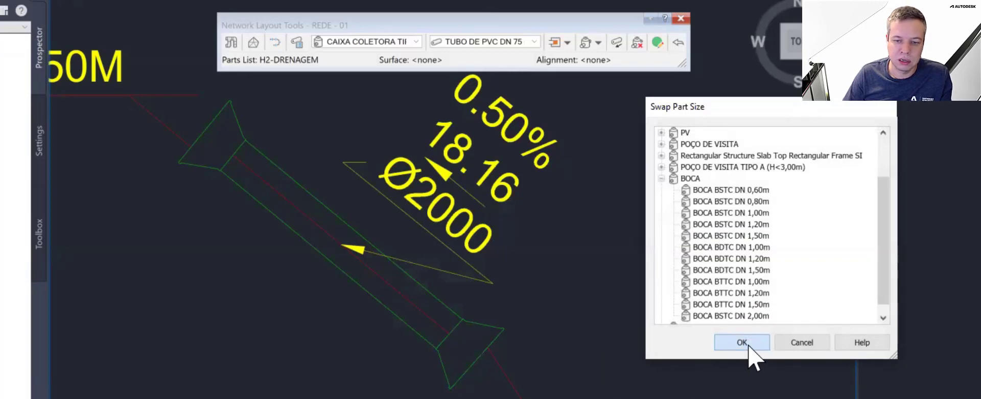
click(748, 342)
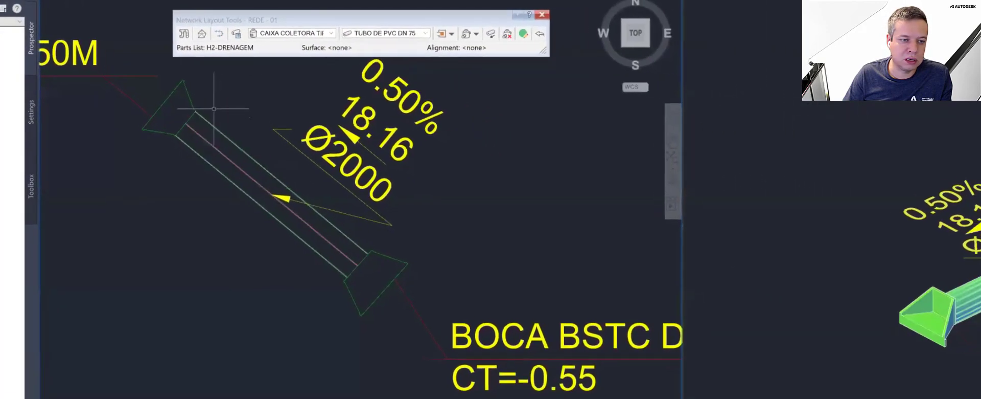
- Swap the headwall at the upper end of the Ø2000 pipe for BOCA BSTC DN 2,00m as well
click(189, 93)
right_click(188, 93)
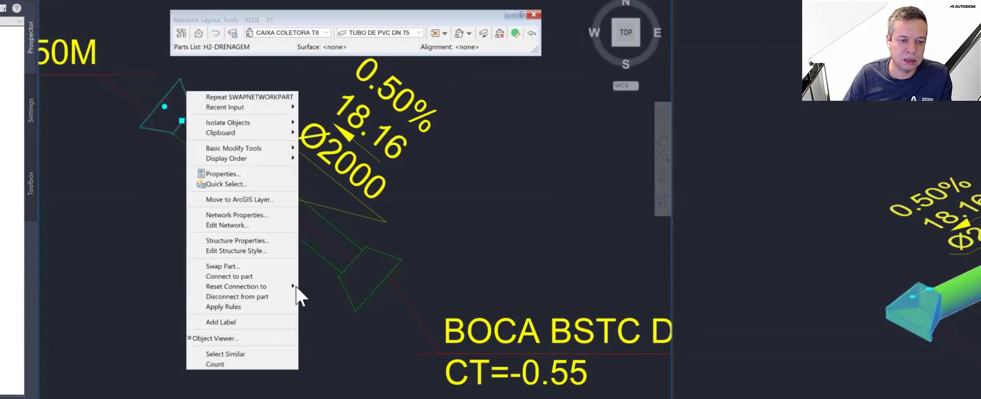
click(251, 267)
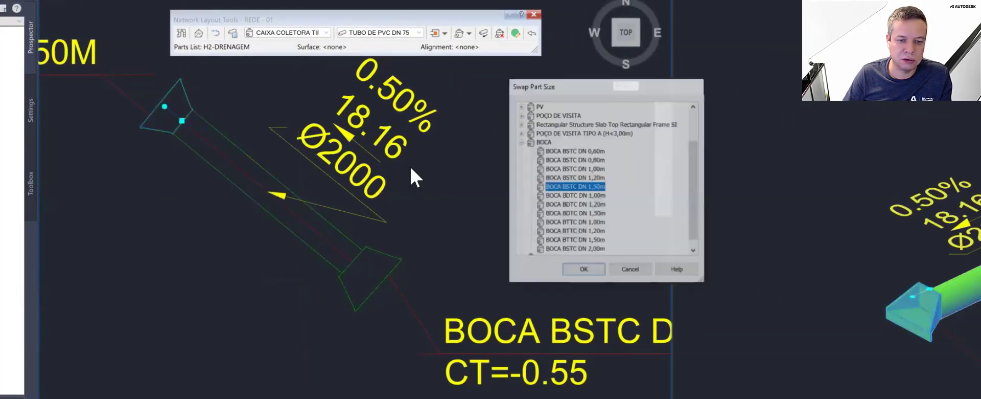
click(582, 247)
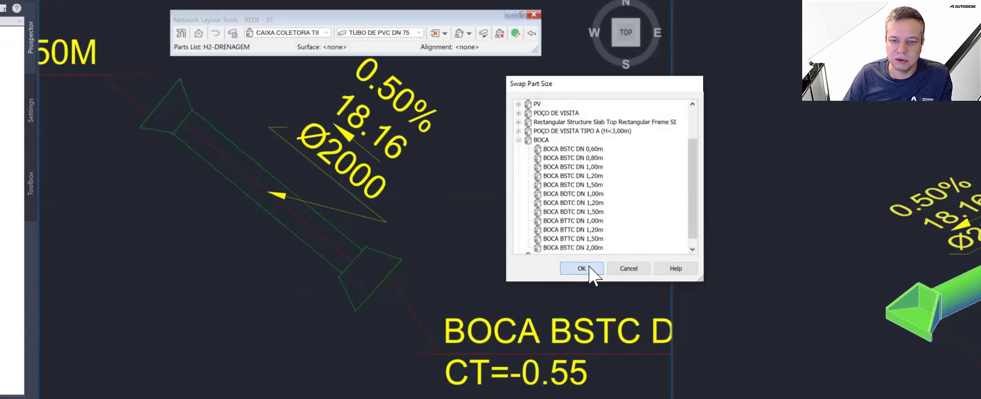
click(583, 268)
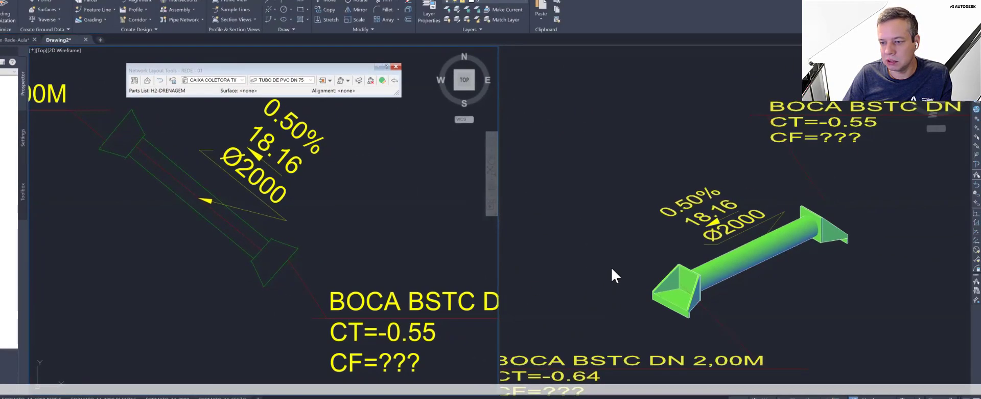
- Examine how both swapped headwalls fit the Ø2000 pipe in the 3D view
click(780, 279)
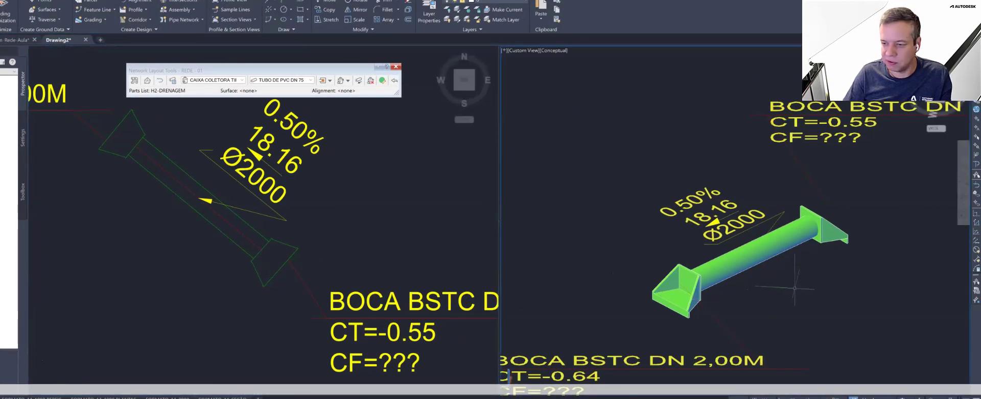
shift+middle_drag(771, 252, 674, 306)
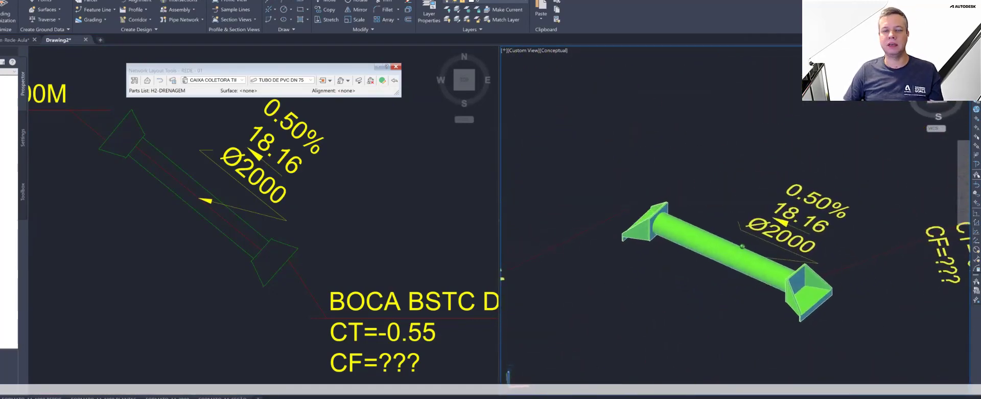
scroll(674, 305, up, 3)
scroll(674, 305, down, 3)
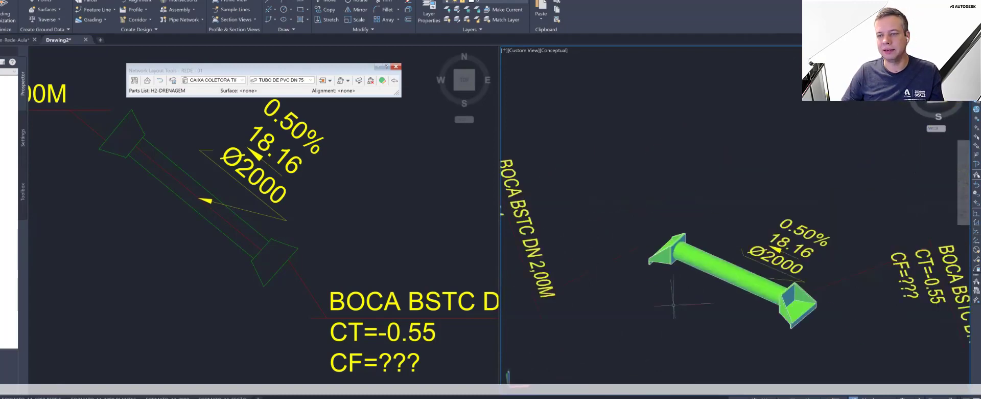